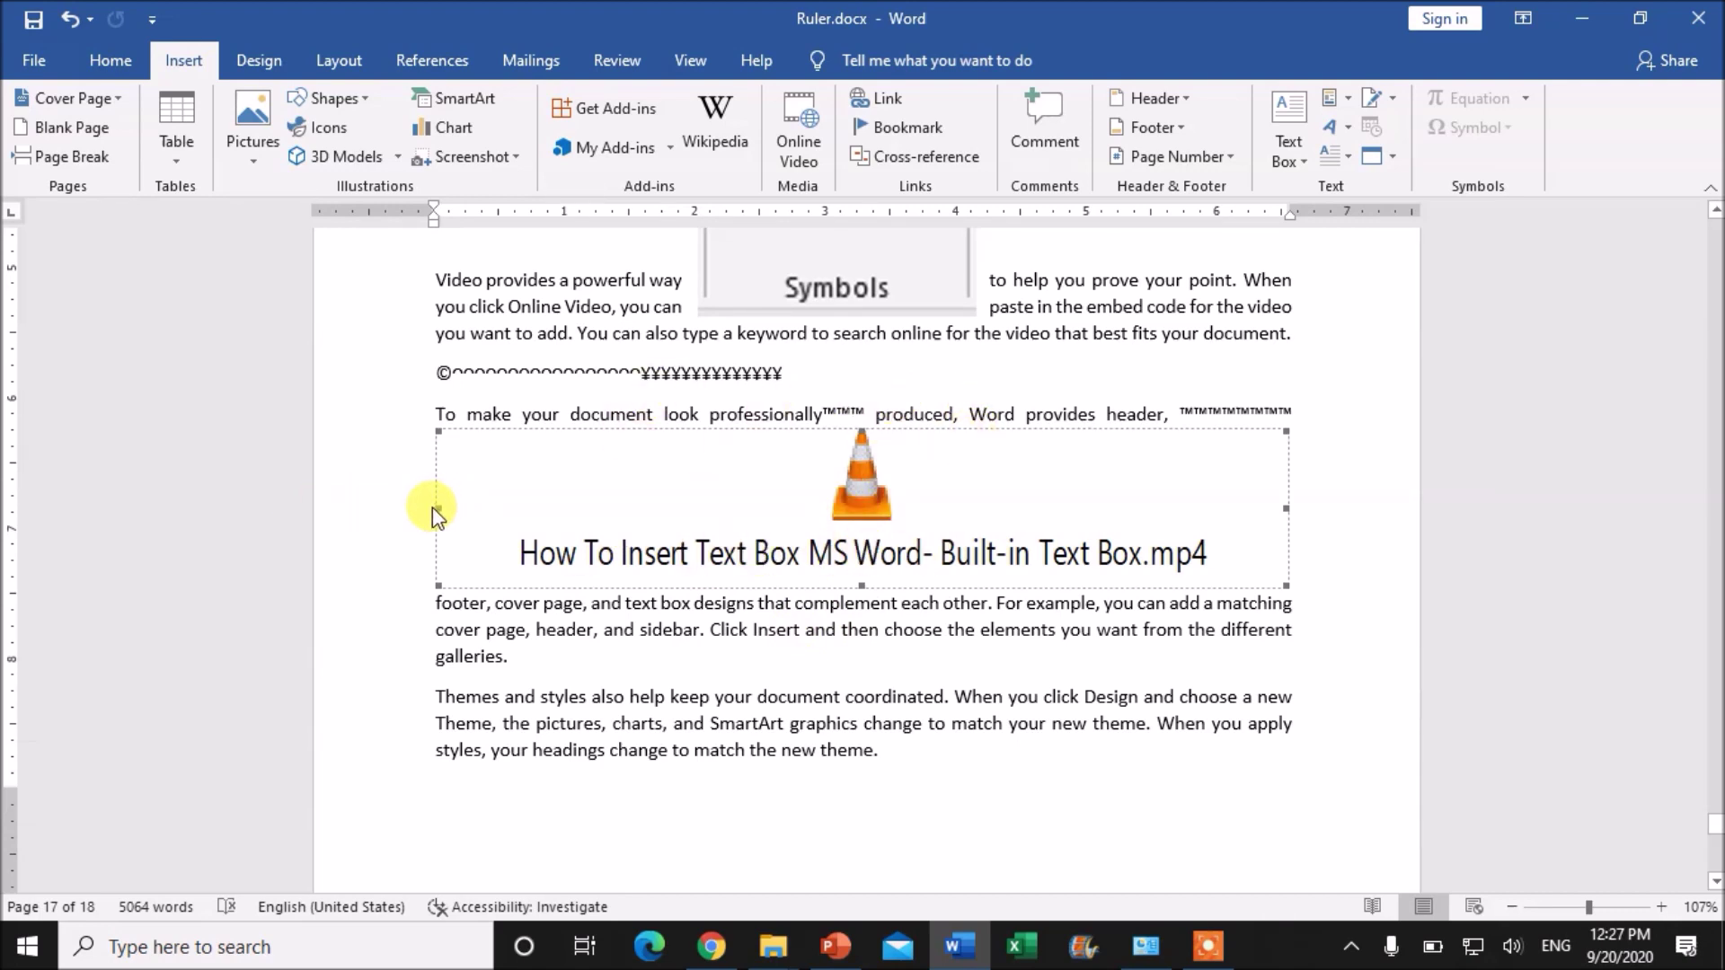
- Drag the video package's right edge leftward twice so the paragraph text wraps beside it
left_click_drag(436, 508, 538, 493)
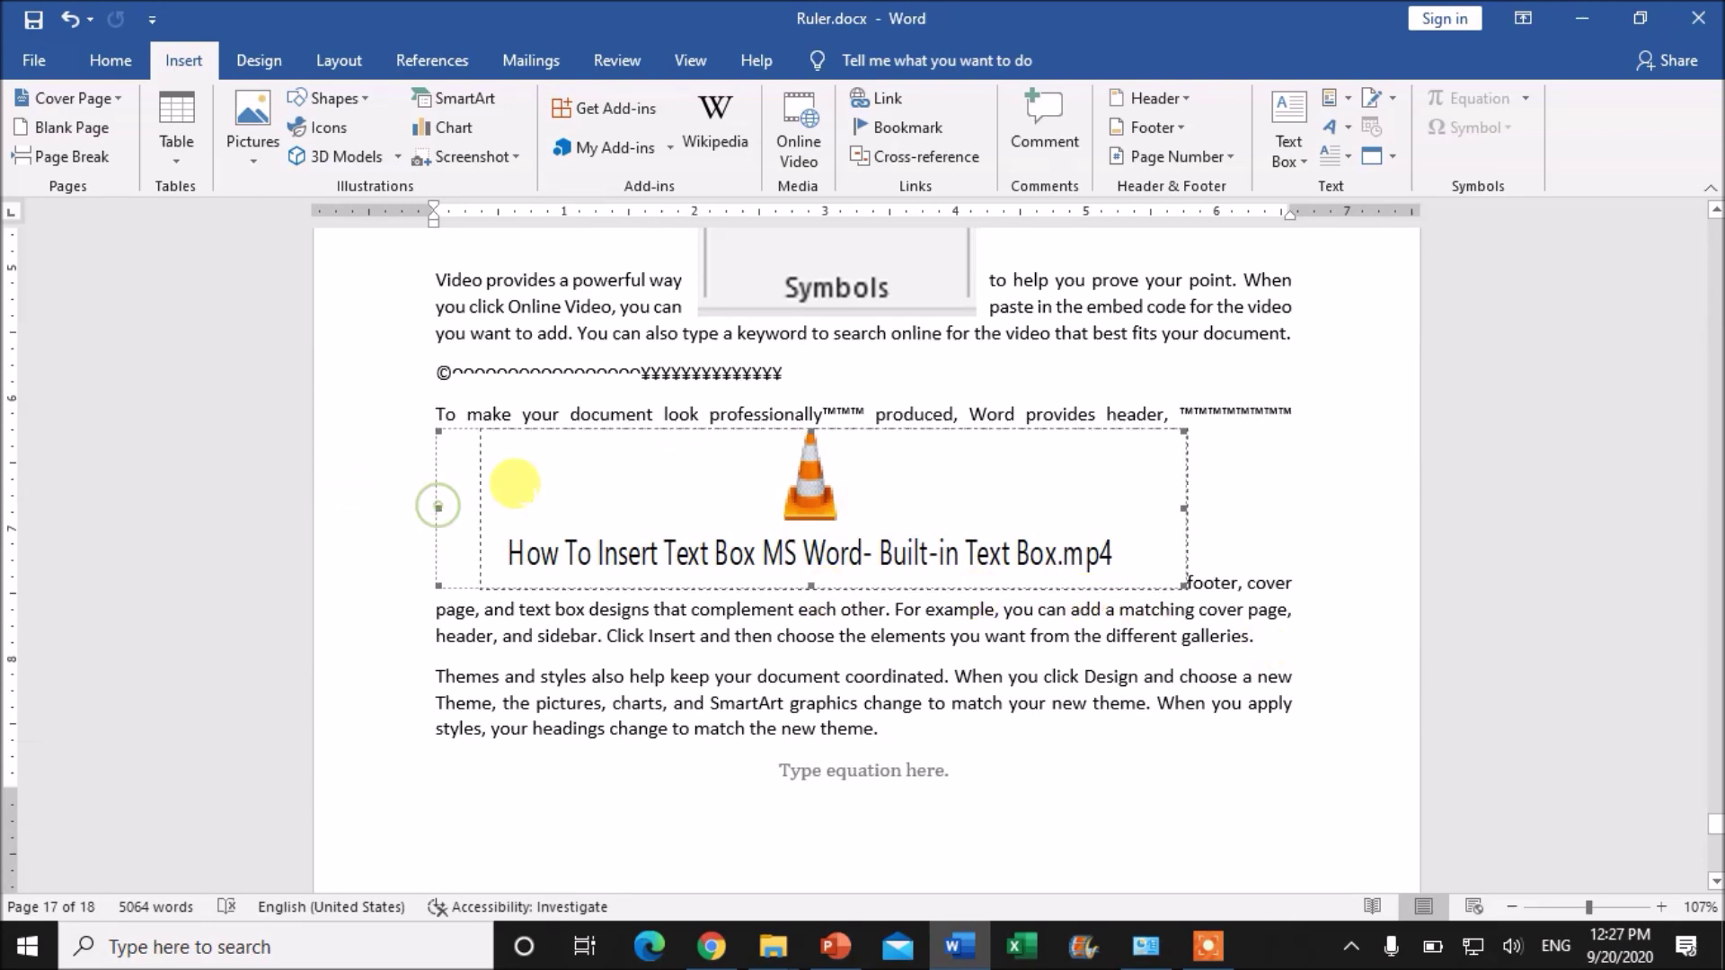
left_click_drag(438, 508, 566, 485)
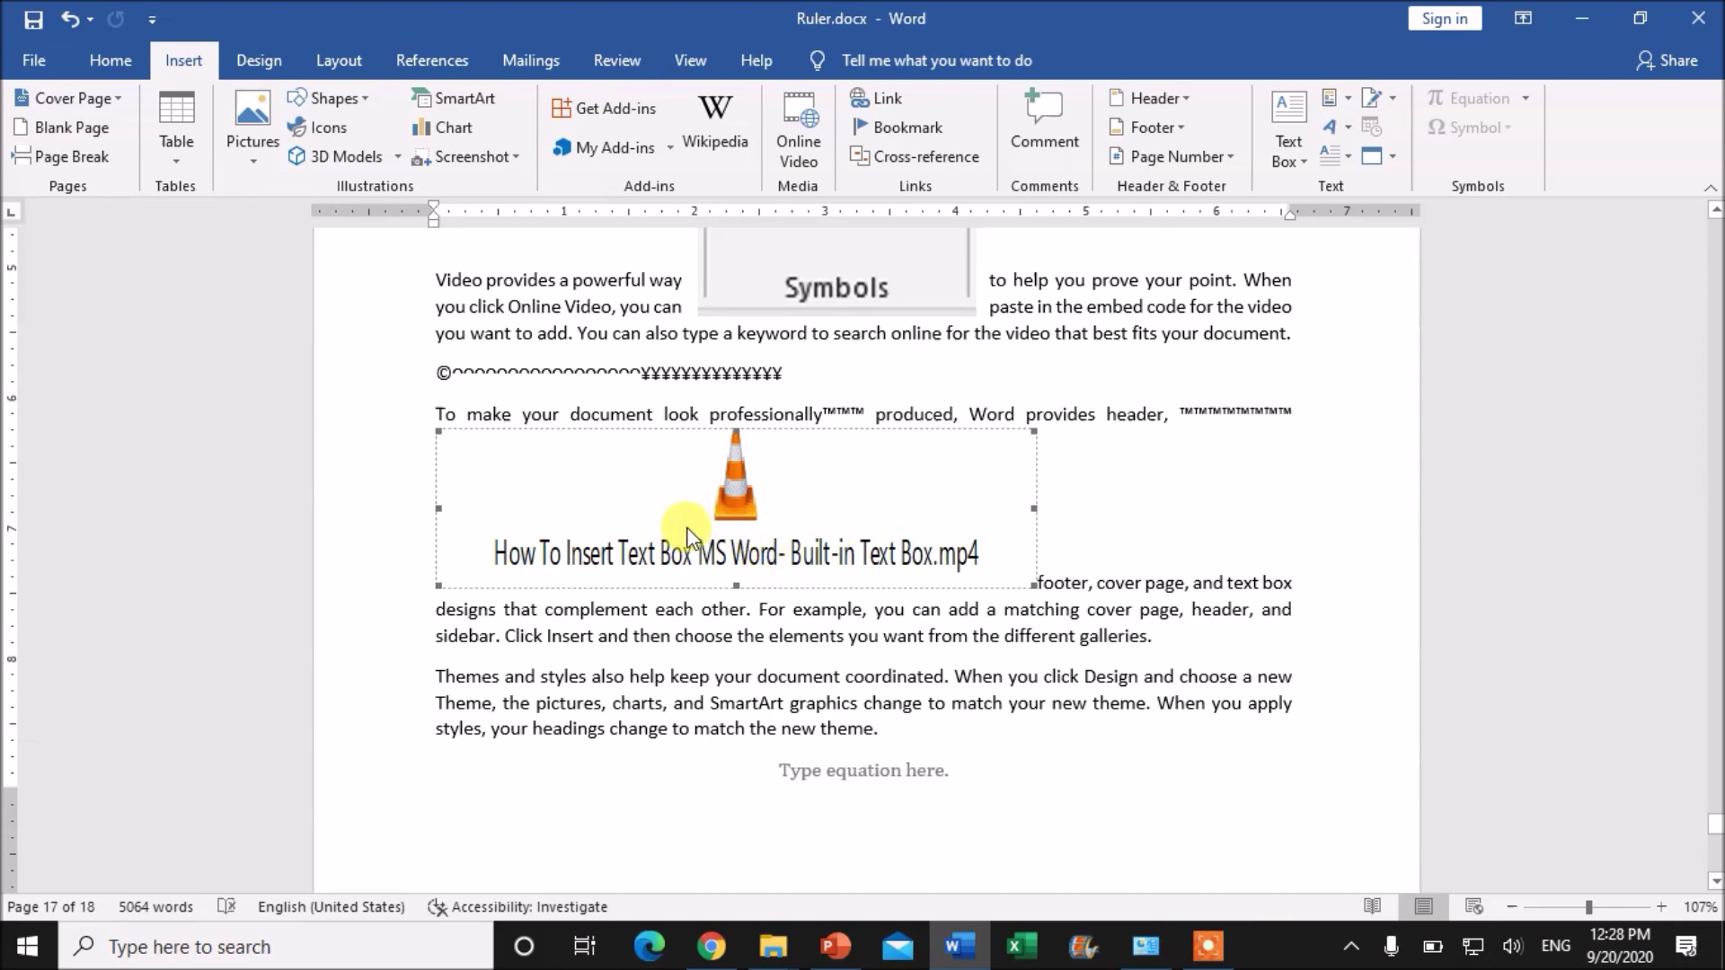
double_click(753, 506)
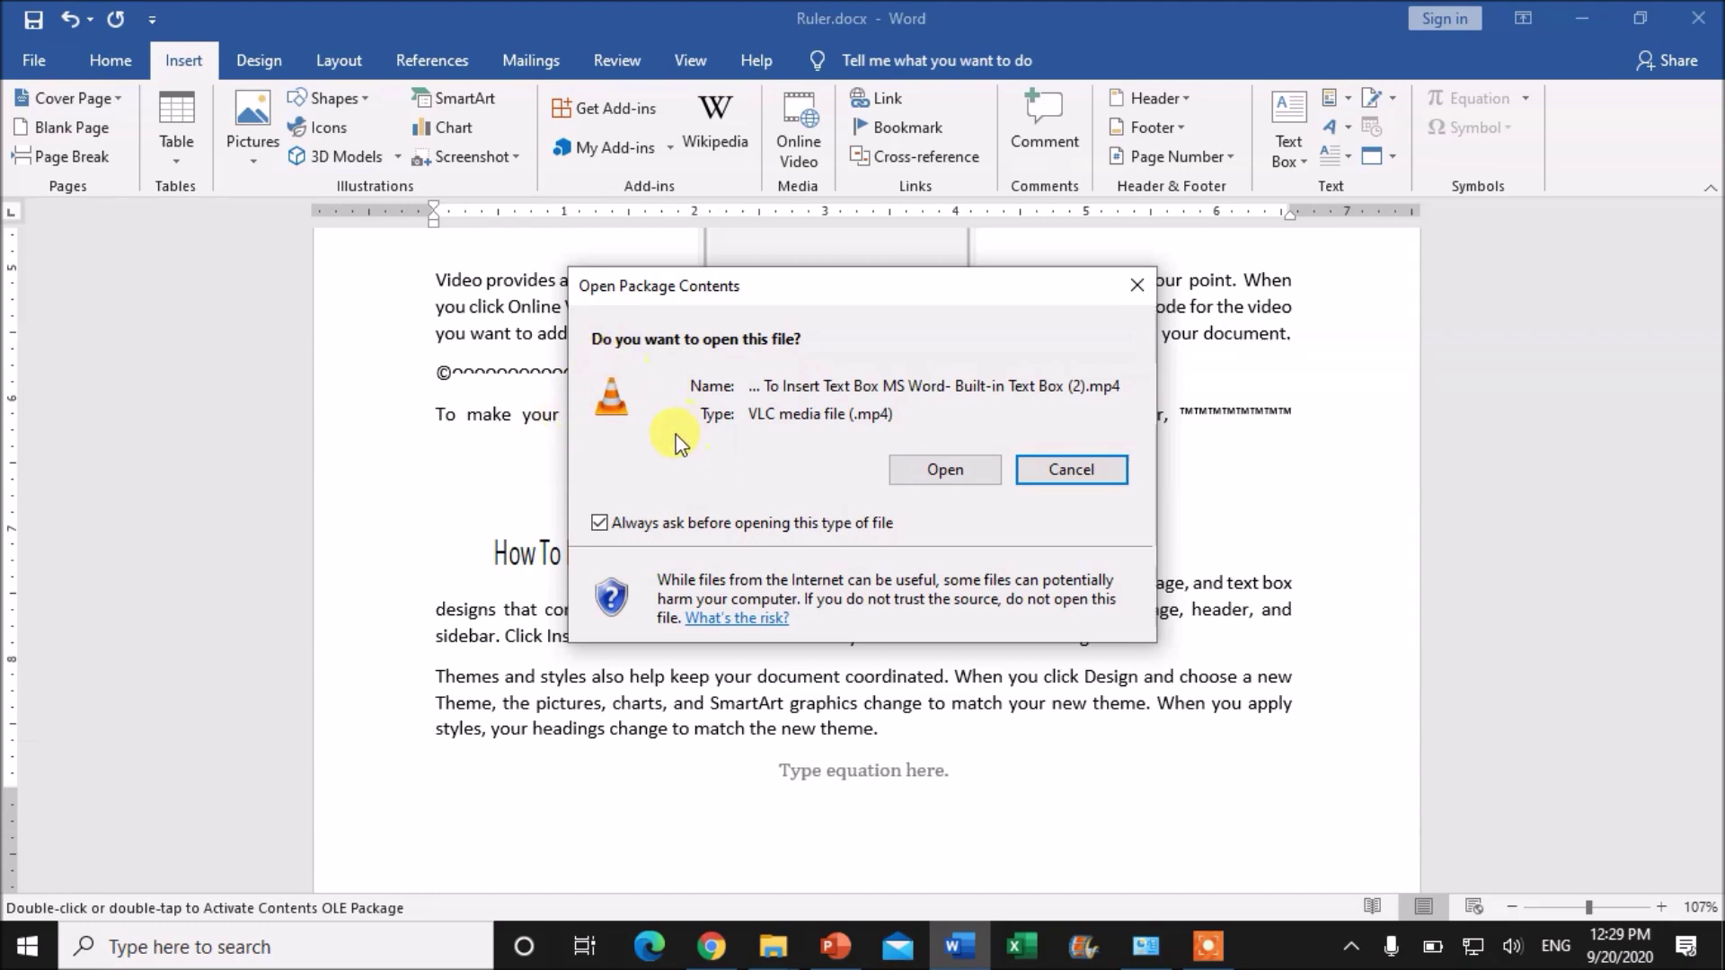
left_click(935, 473)
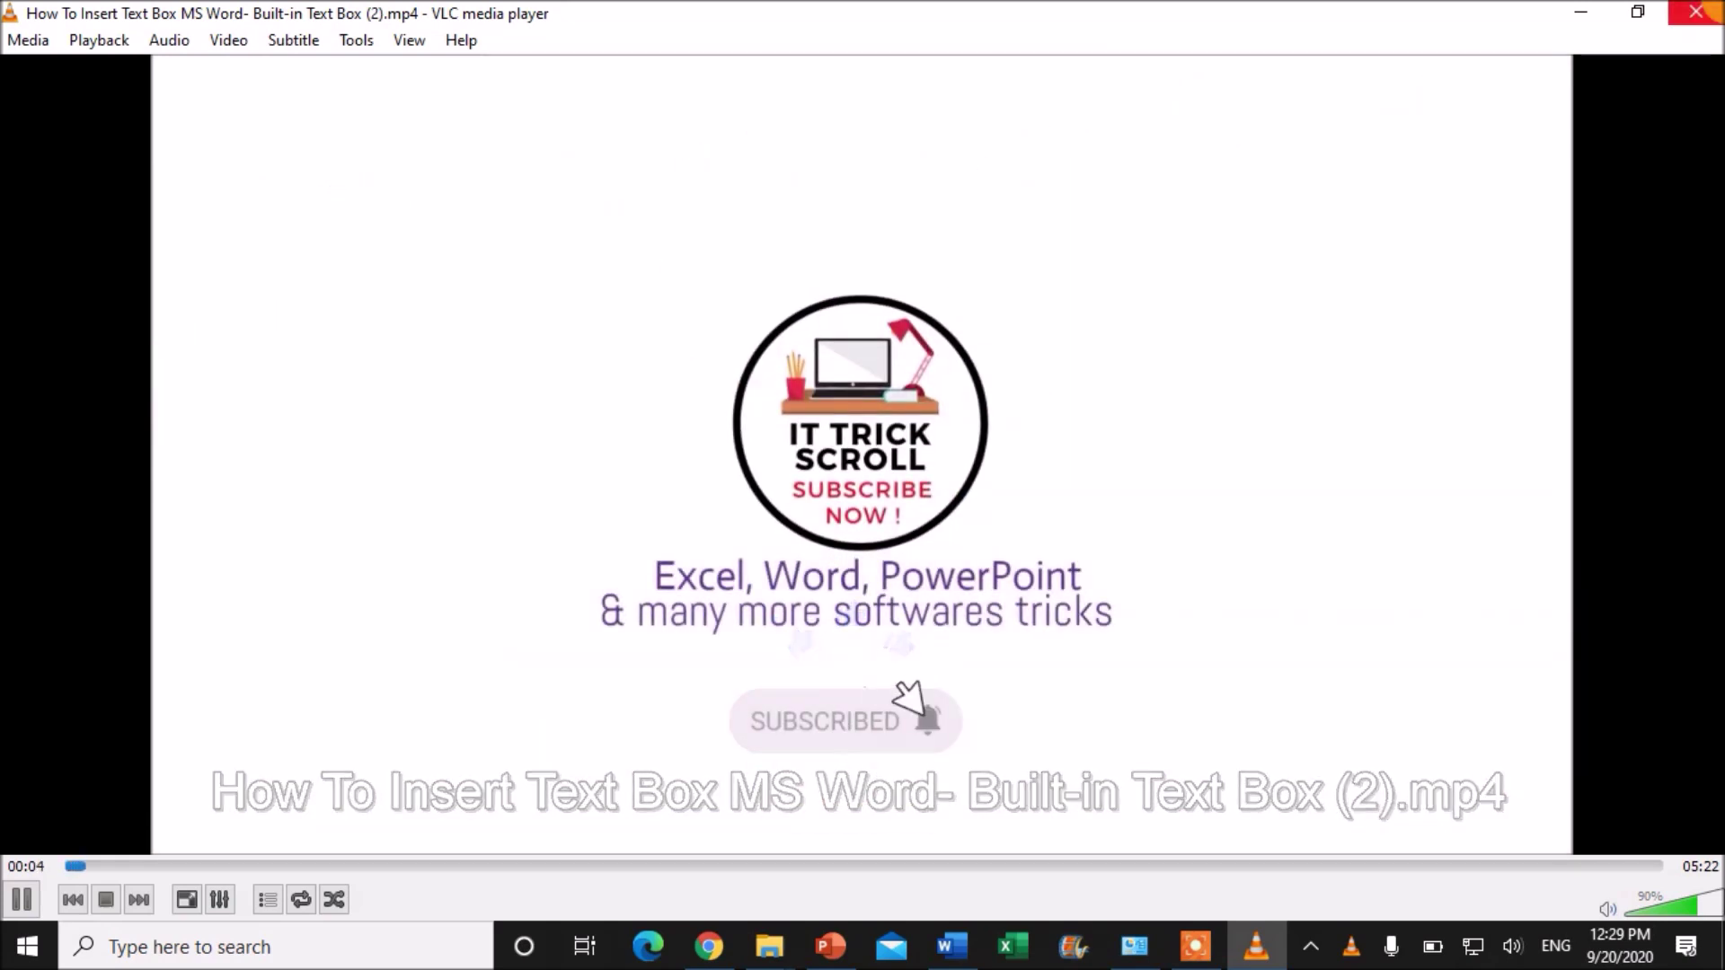
left_click(1695, 12)
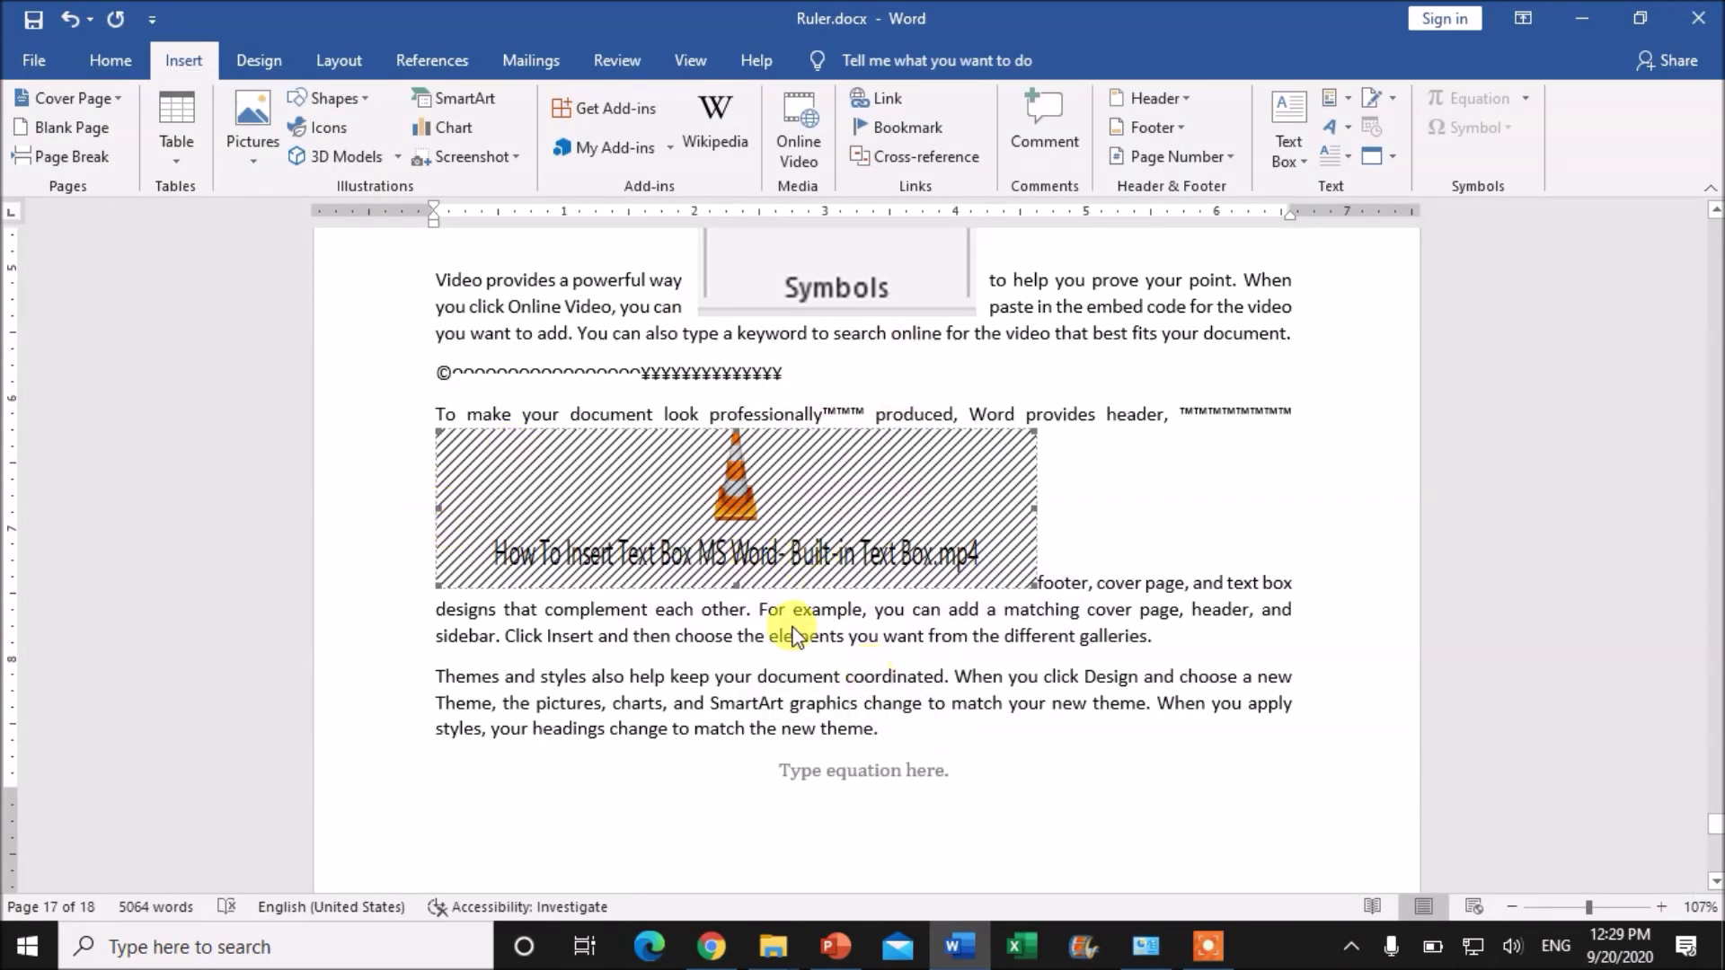
- Activate the first embedded video package again, then bring up the options for inserting an embedded object
double_click(746, 472)
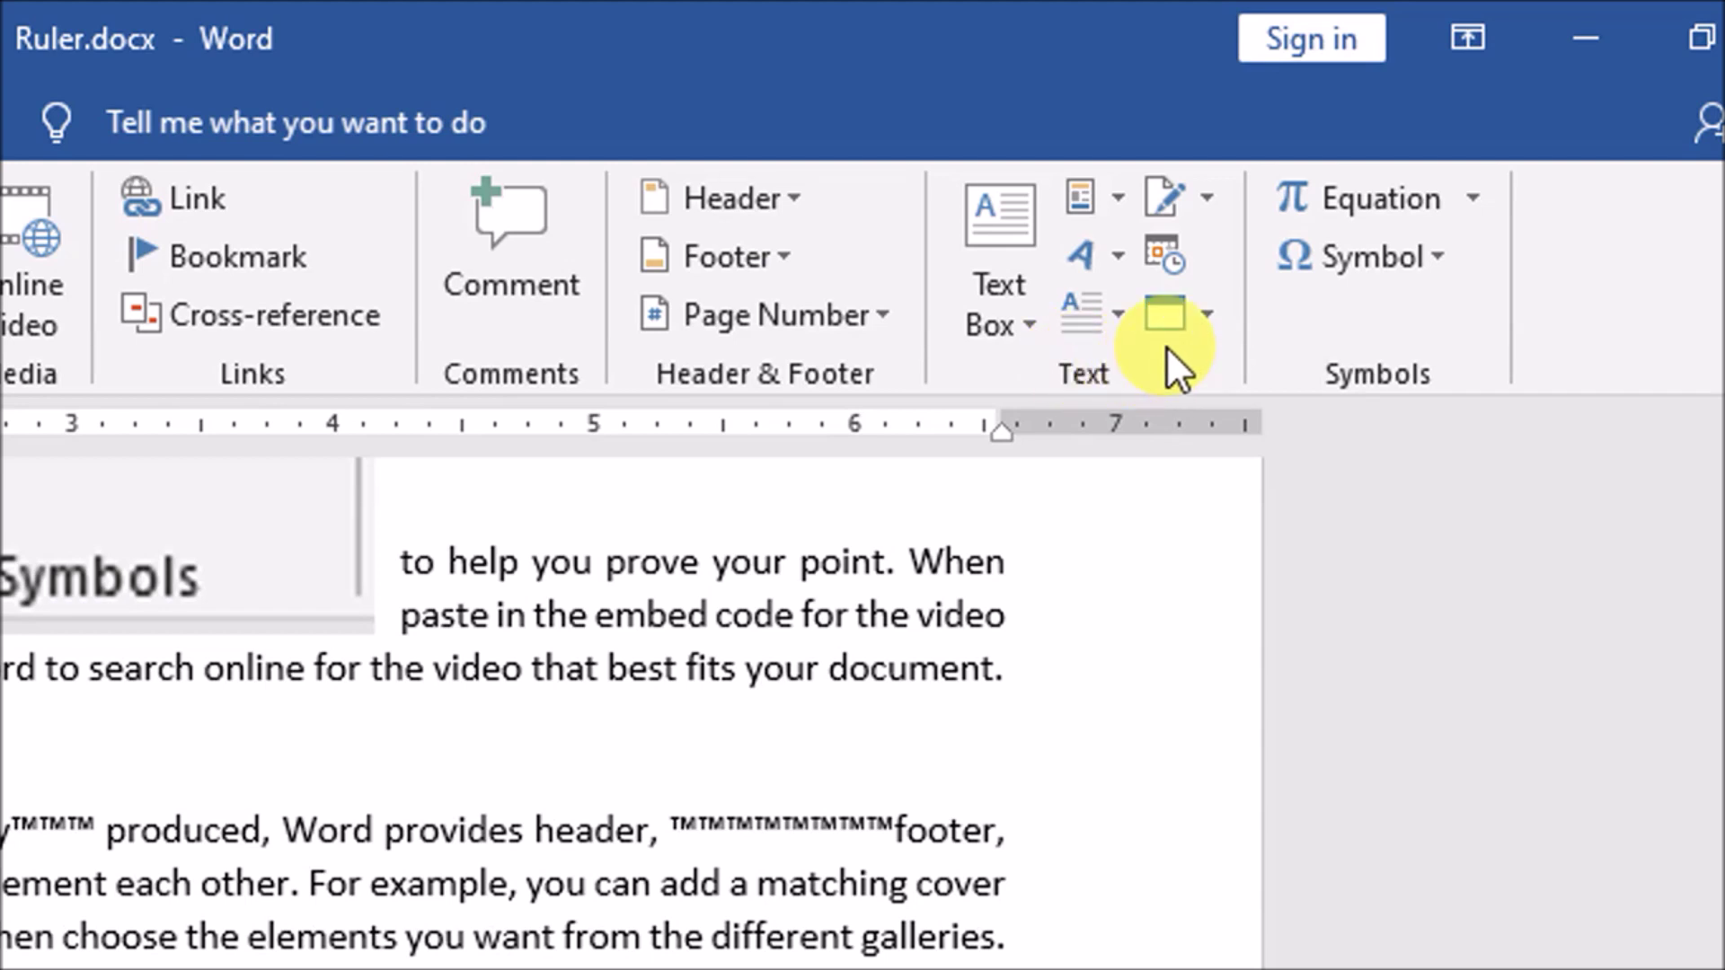
left_click(1214, 320)
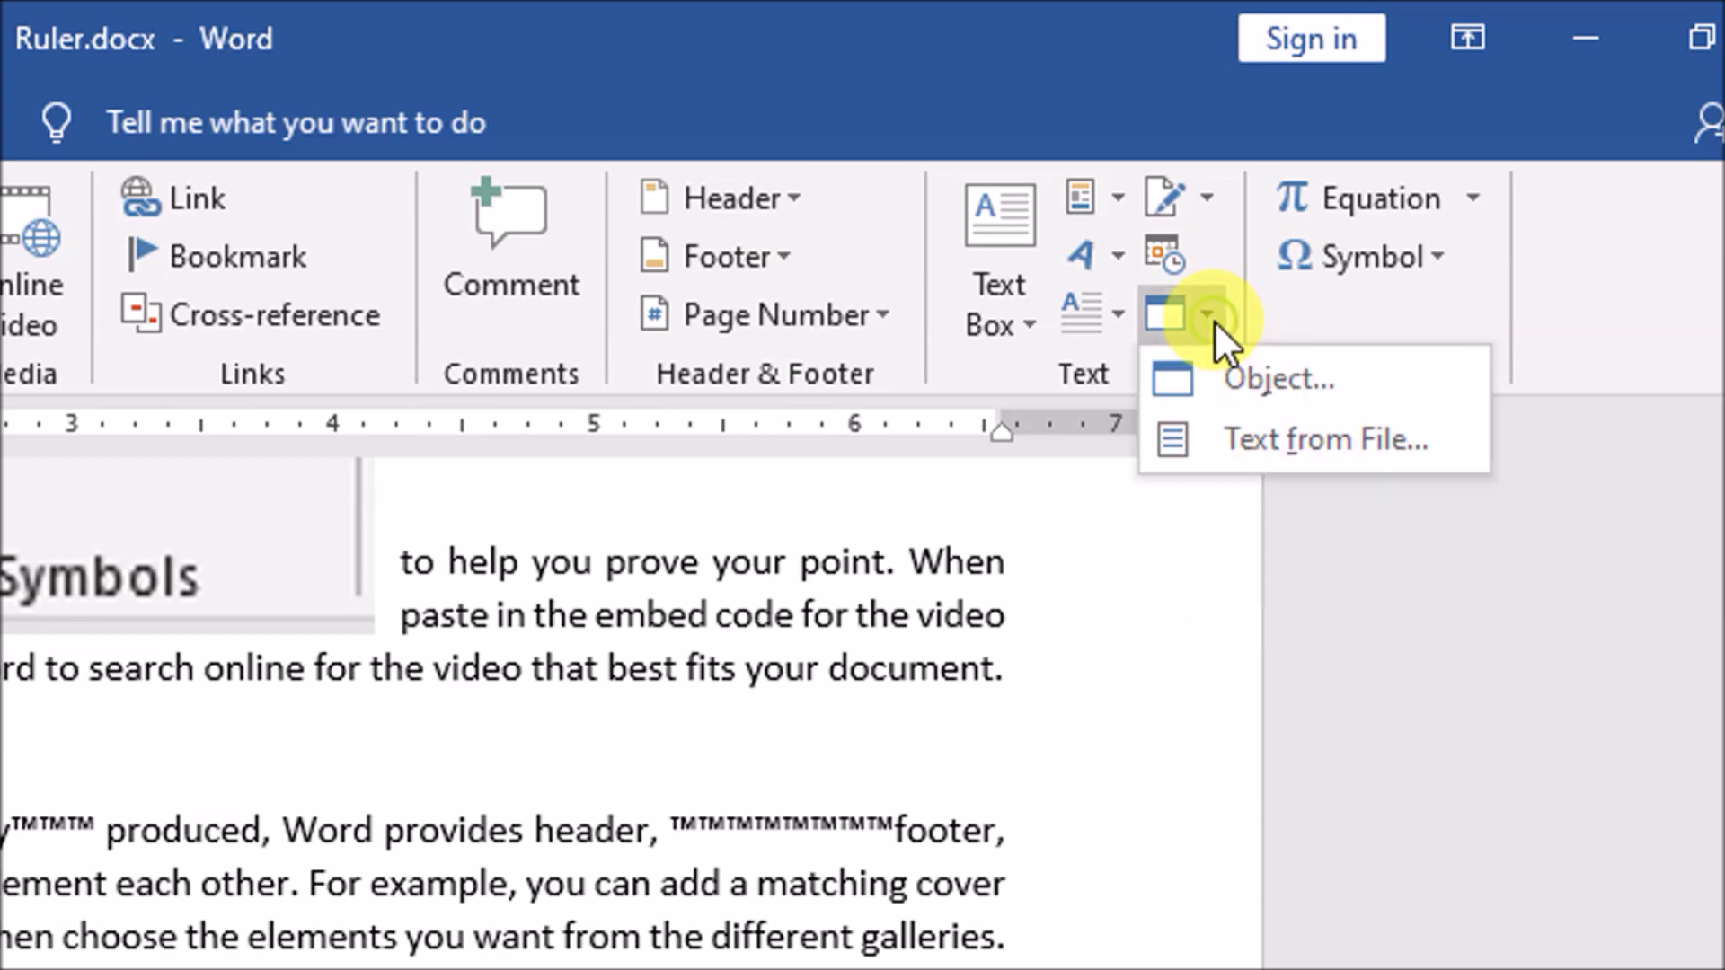
- Open the Object dialog on its Create from File tab
left_click(1252, 376)
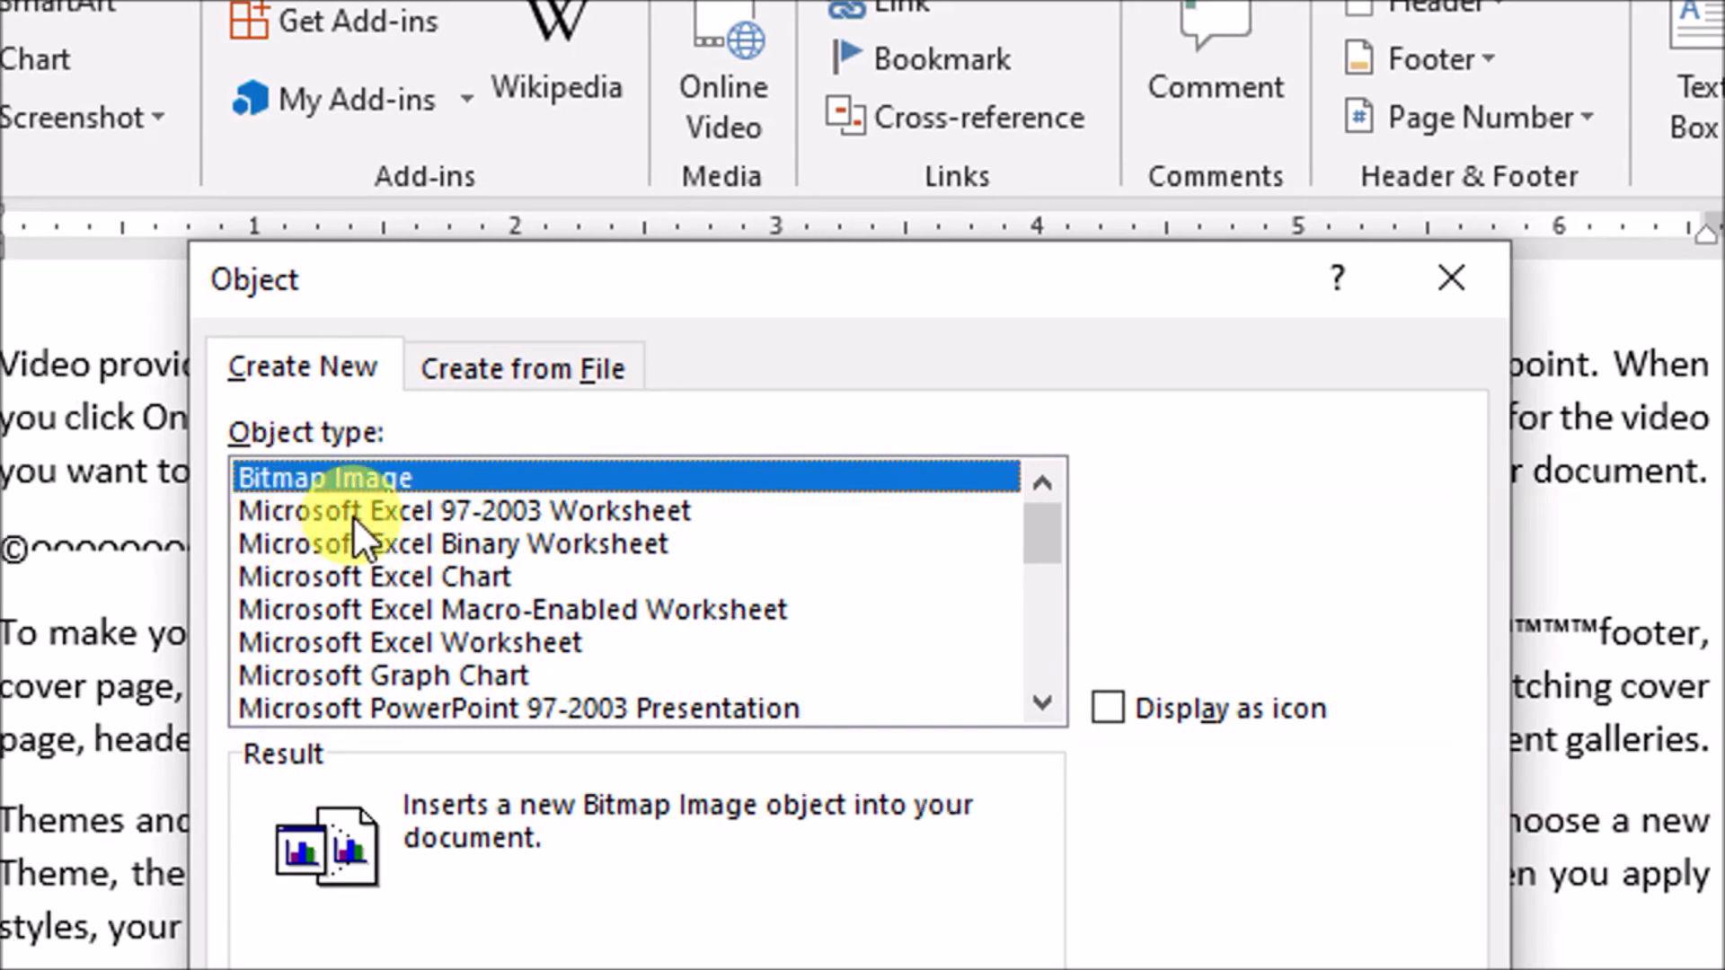
left_click(492, 392)
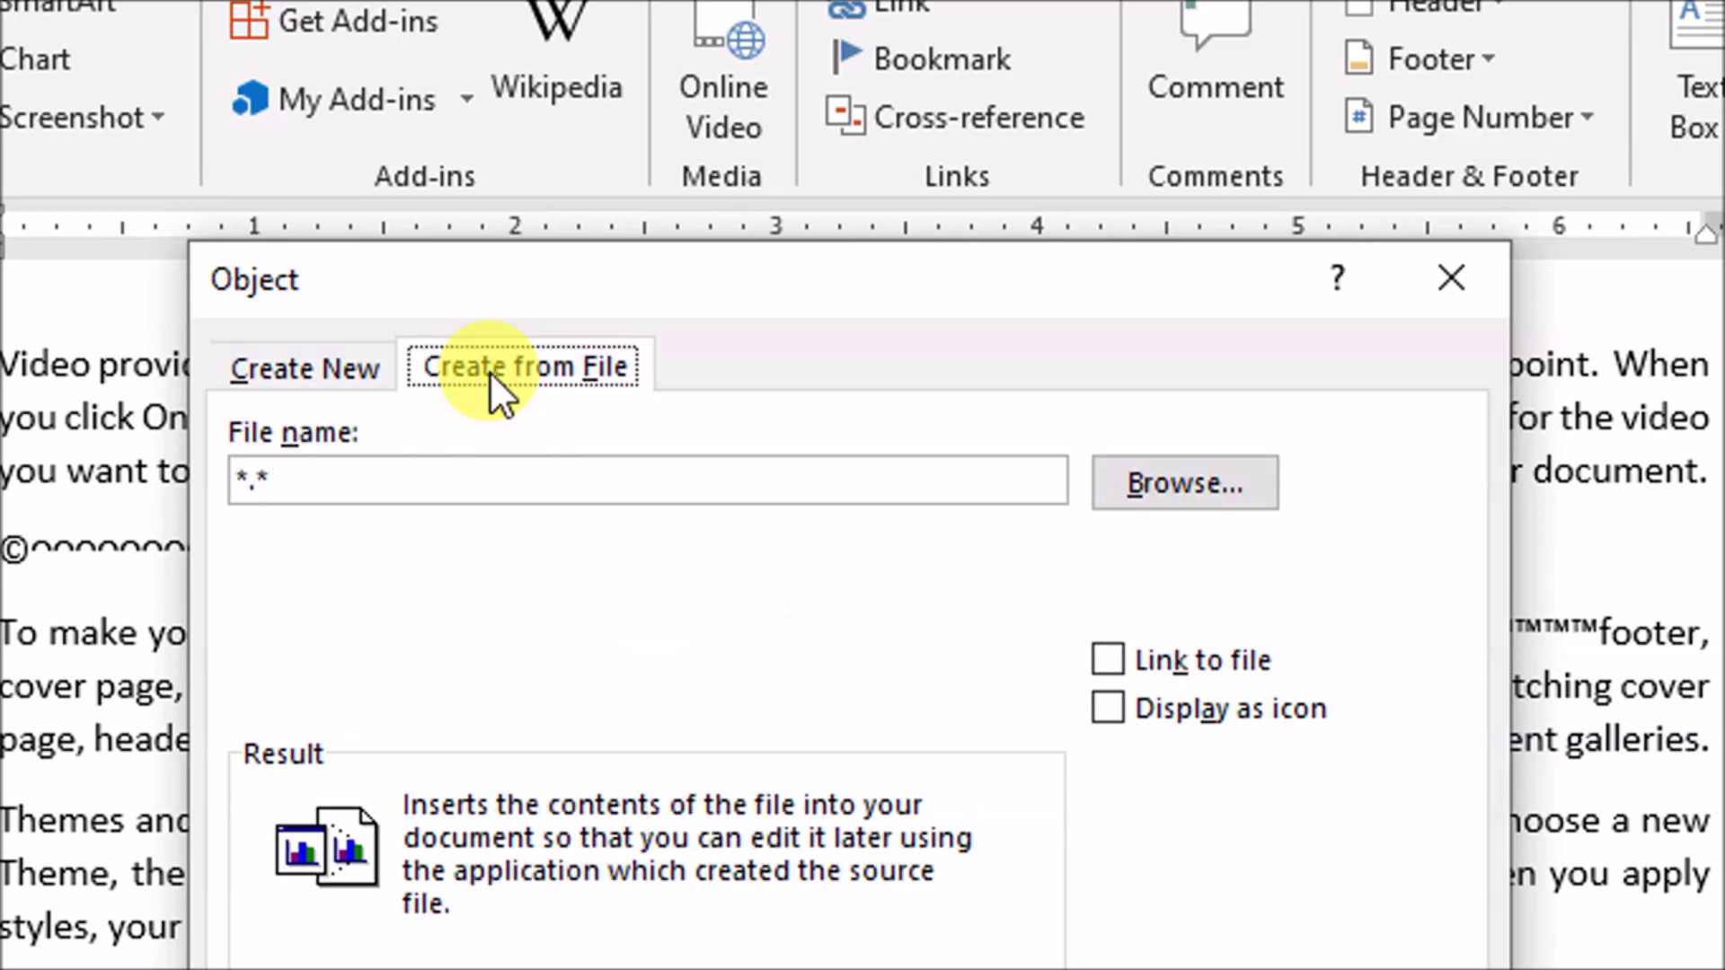
- Browse to the 8-8 folder and embed How To Add Comments in ms Word.mp4
left_click(1150, 491)
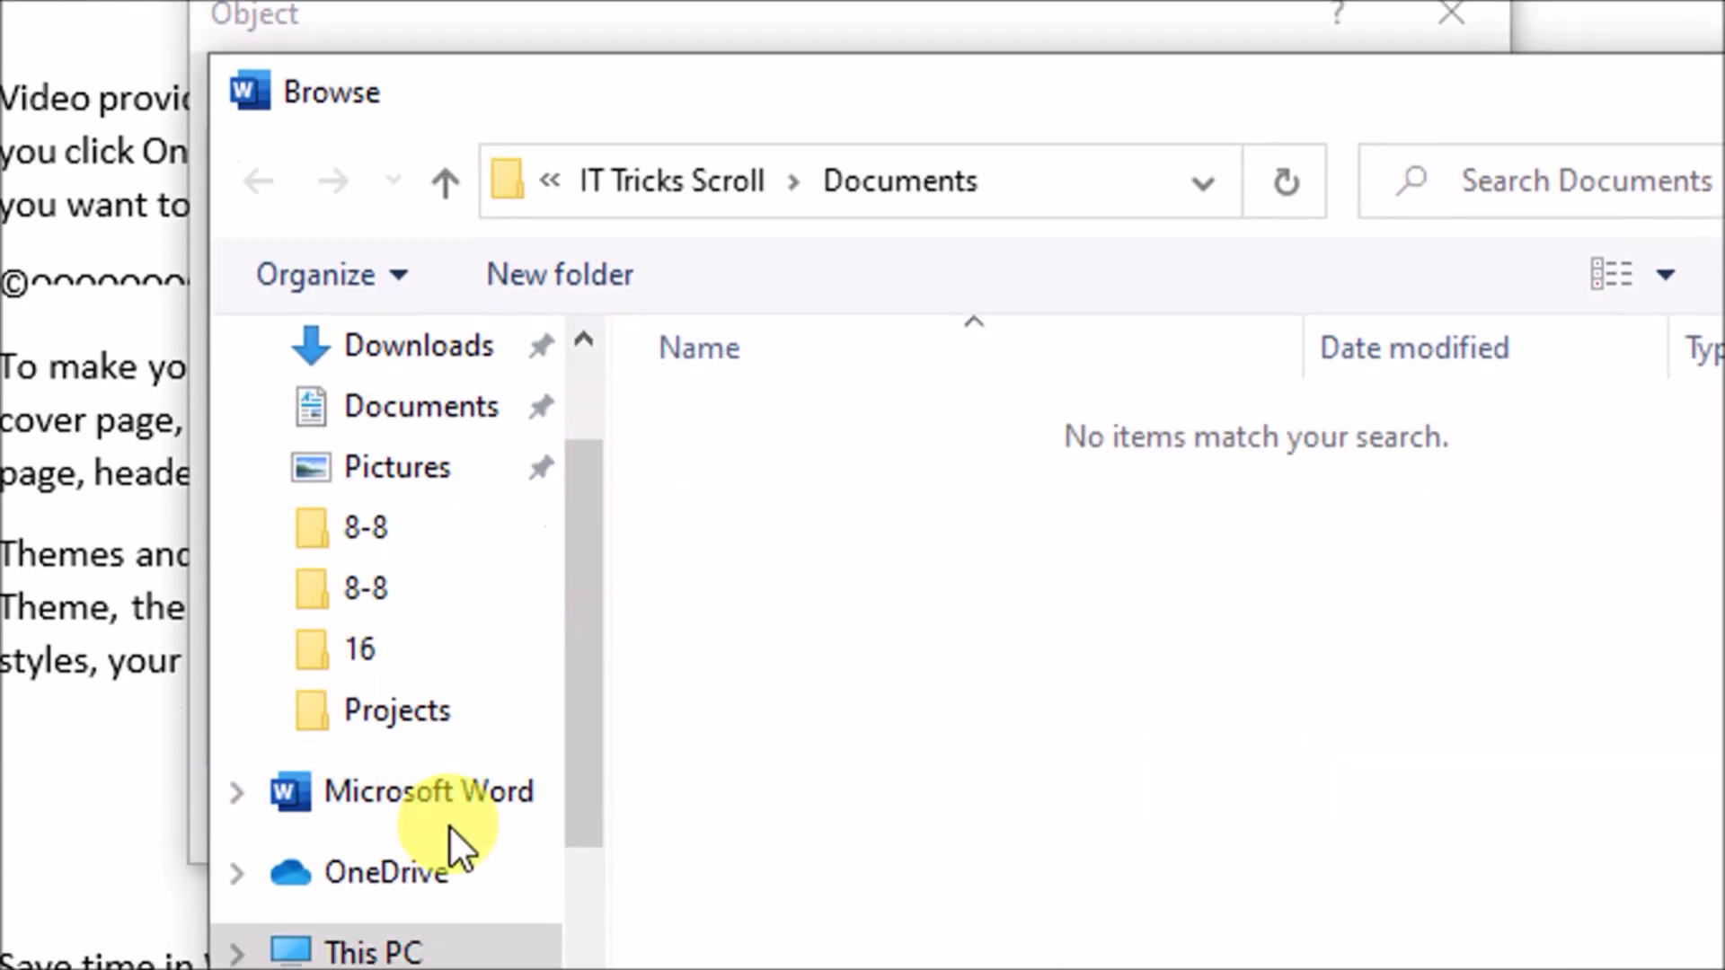
left_click(367, 503)
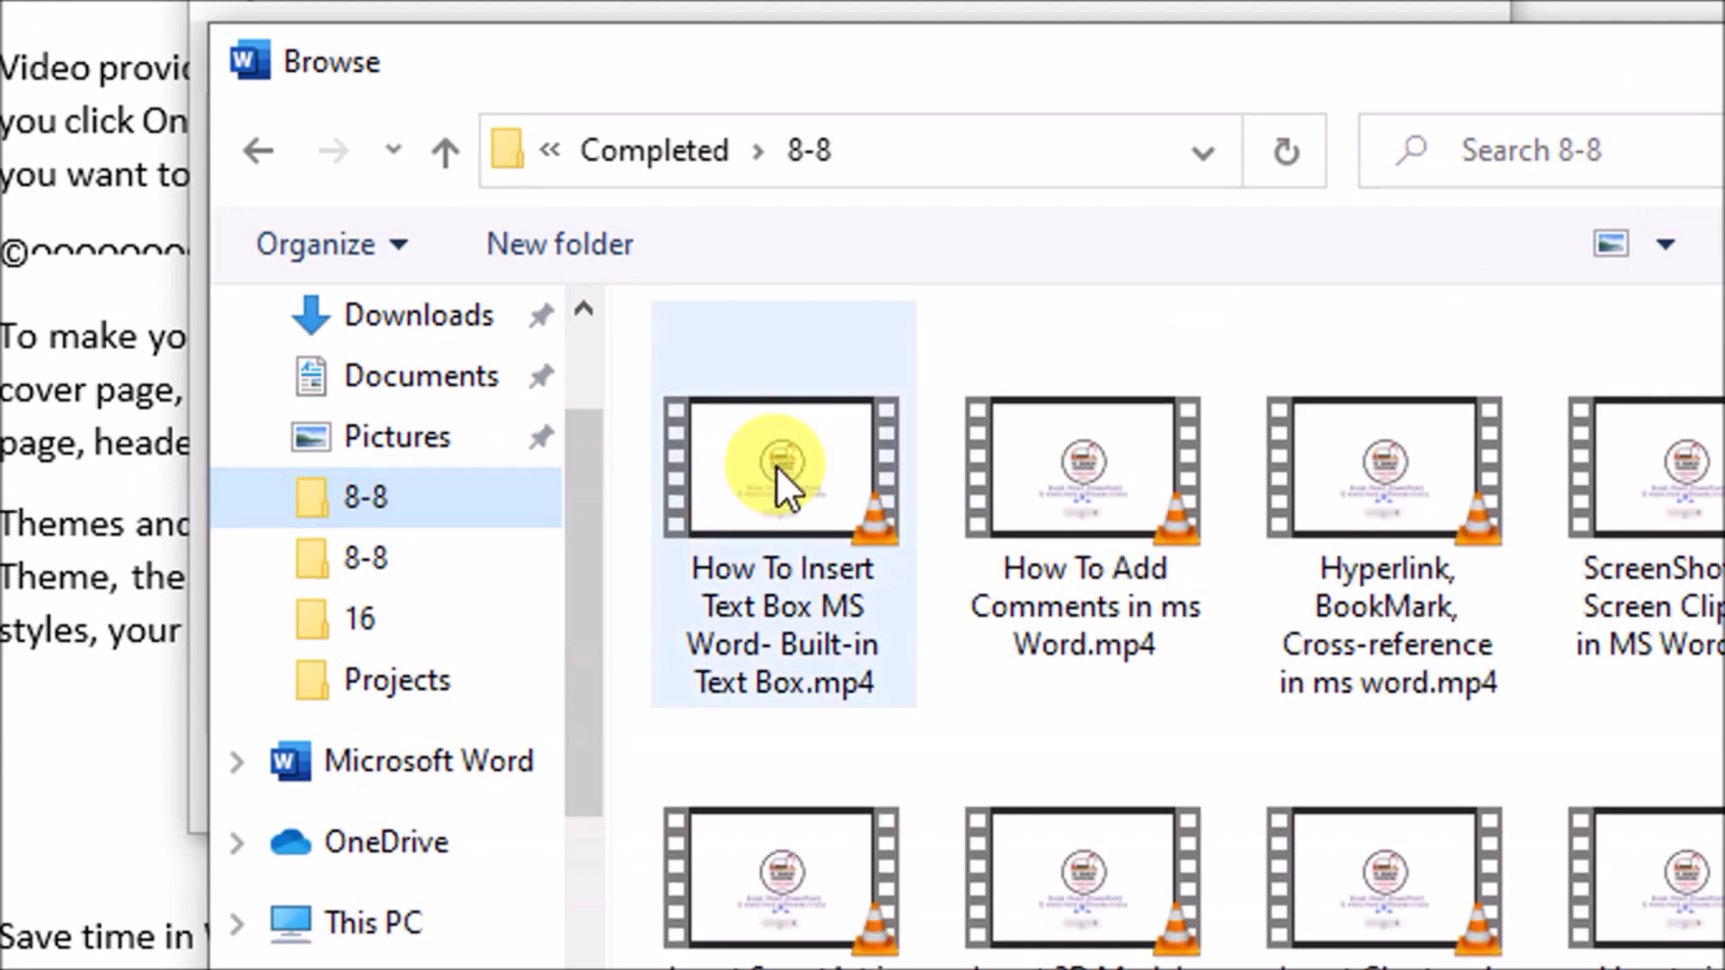
left_click(774, 465)
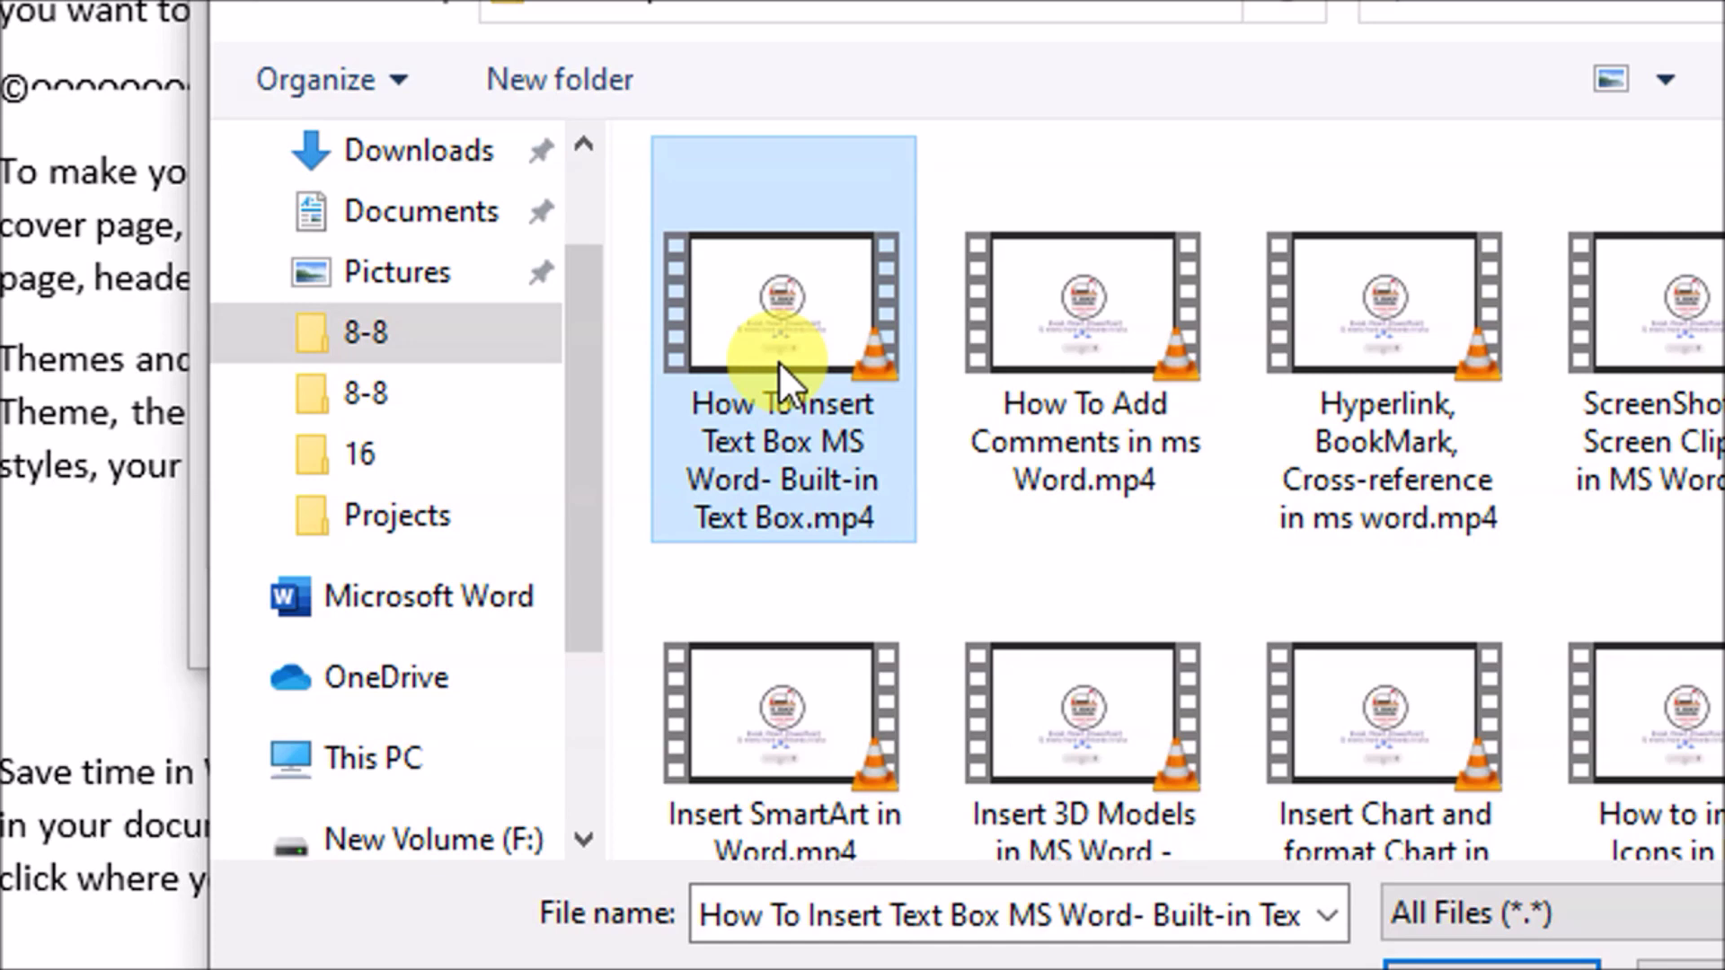
left_click(1030, 326)
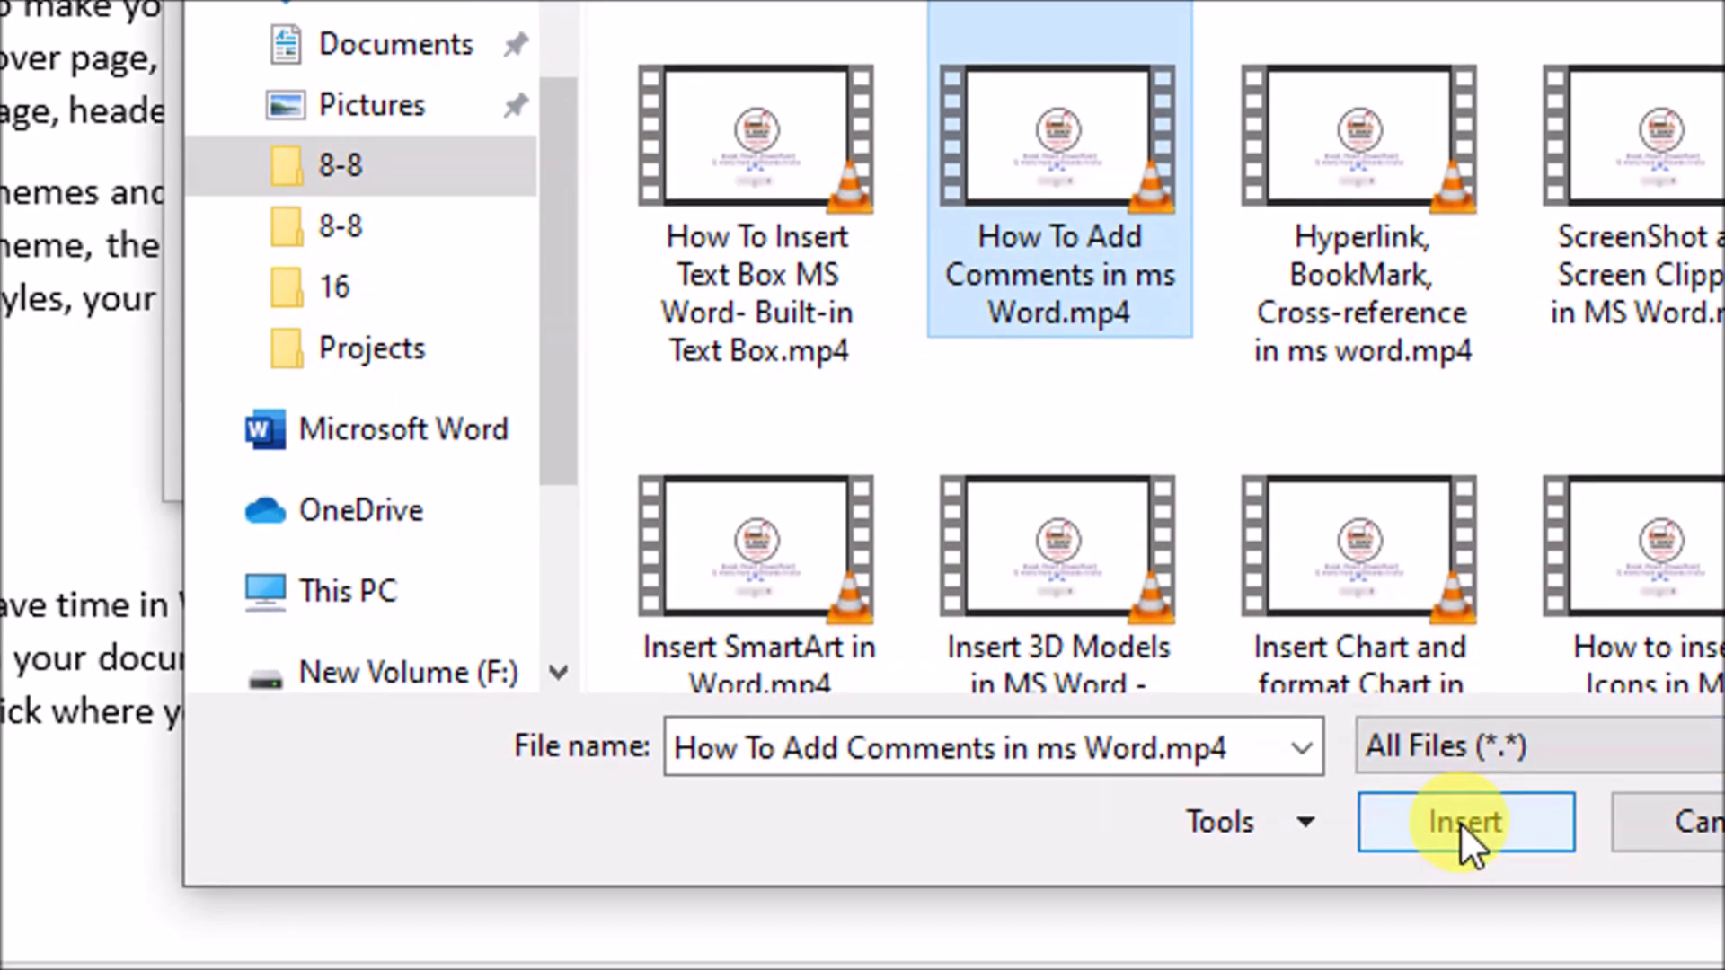
left_click(1459, 824)
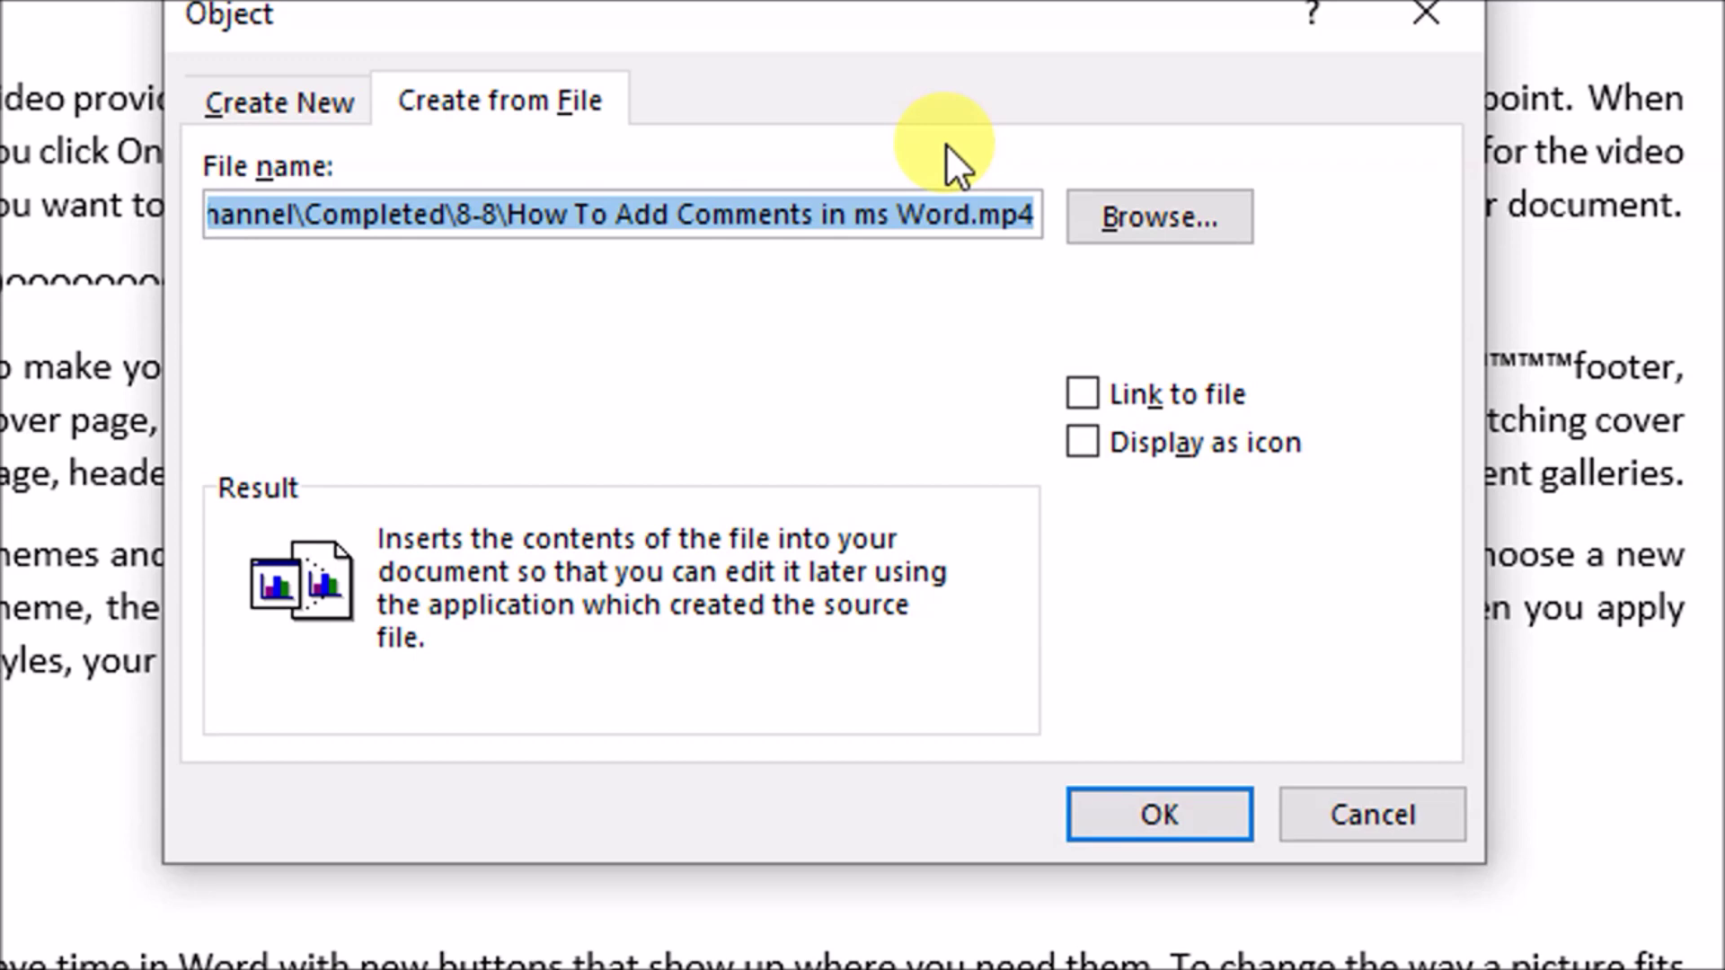
left_click(1143, 813)
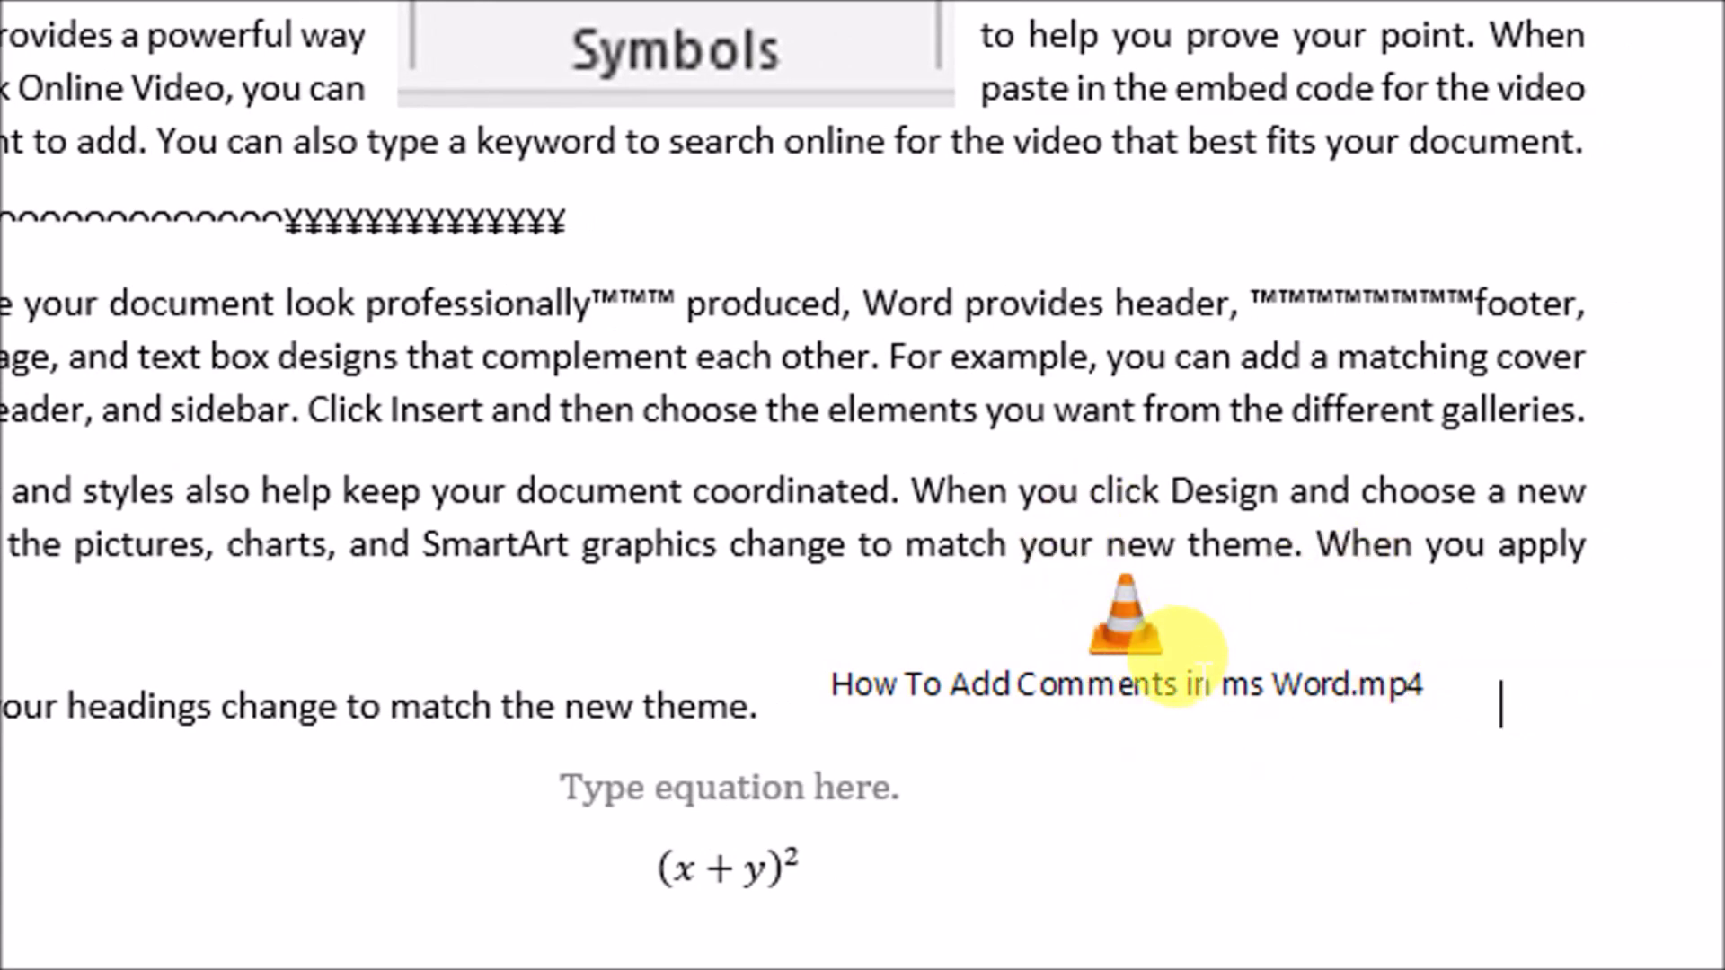
- Open the How To Add Comments package and approve opening its mp4 file in VLC
left_click(1134, 667)
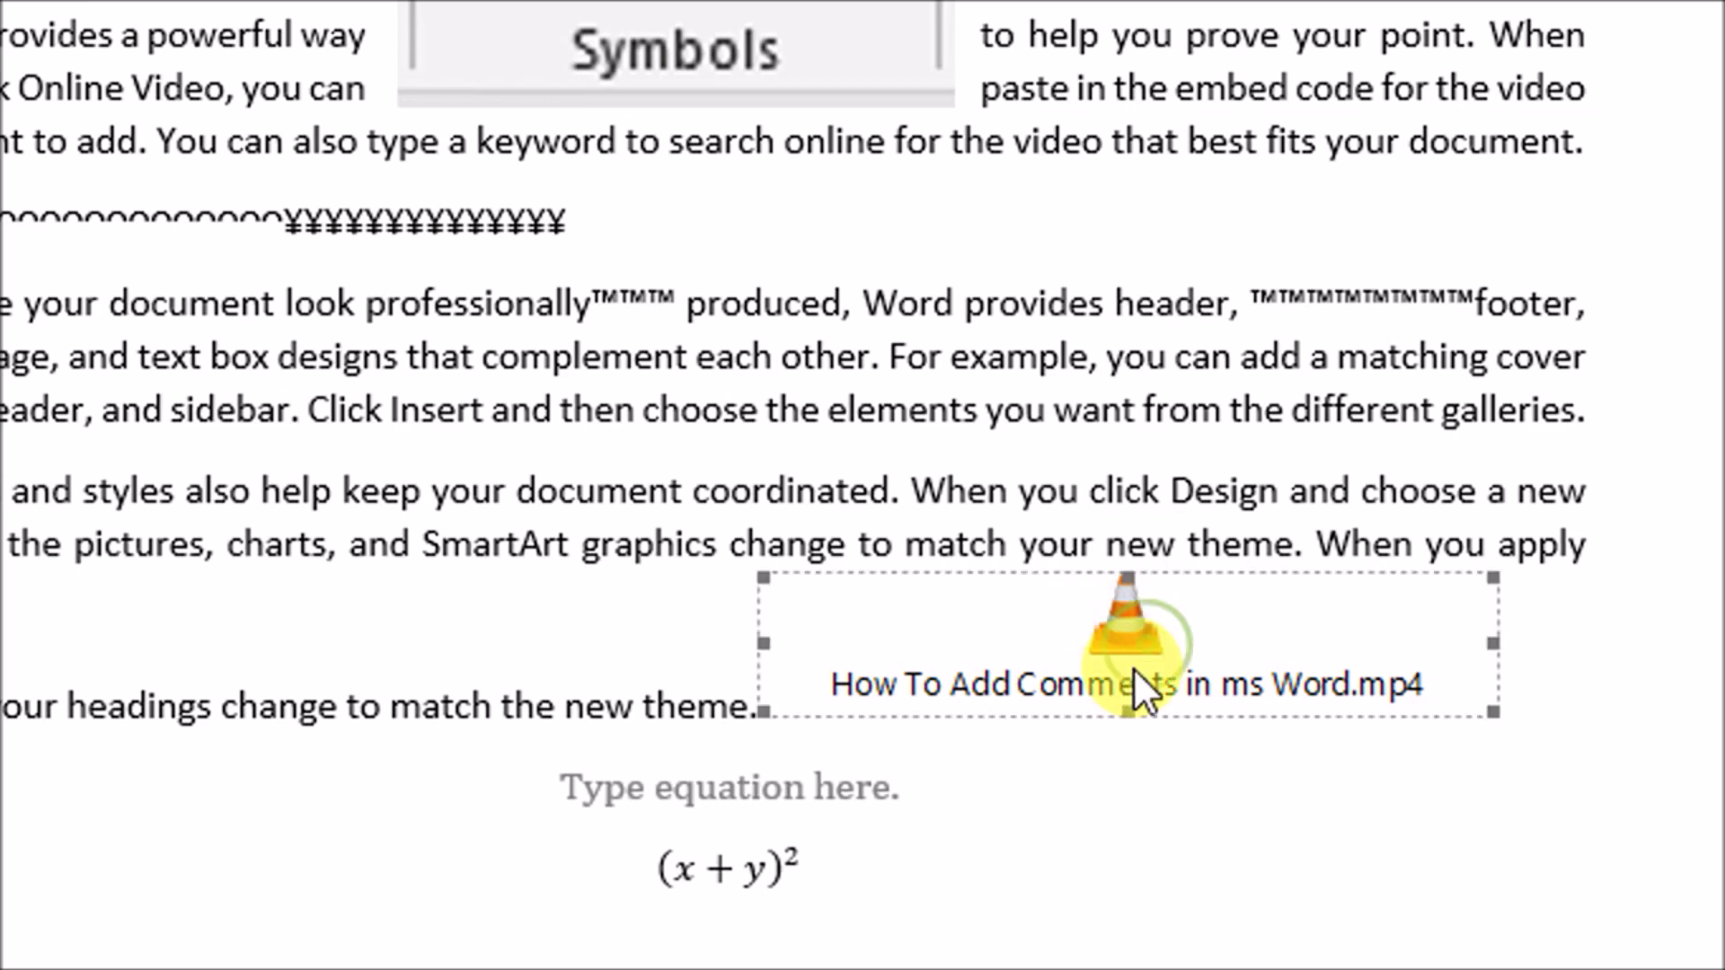
double_click(1135, 633)
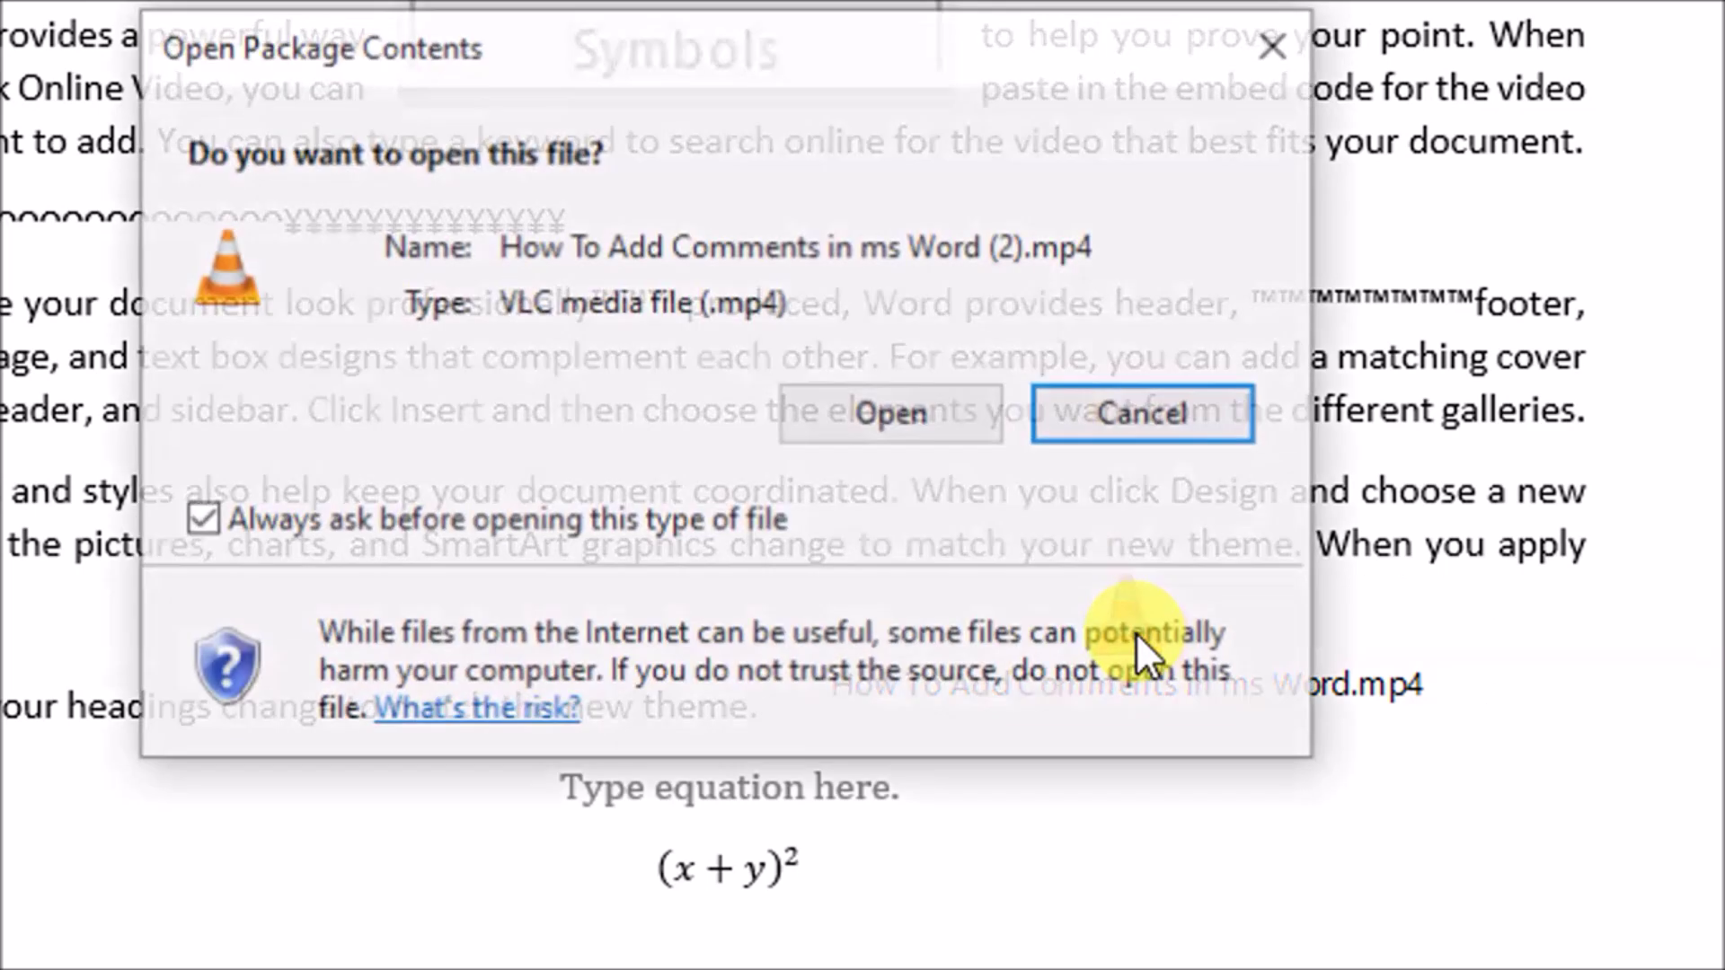
left_click(864, 414)
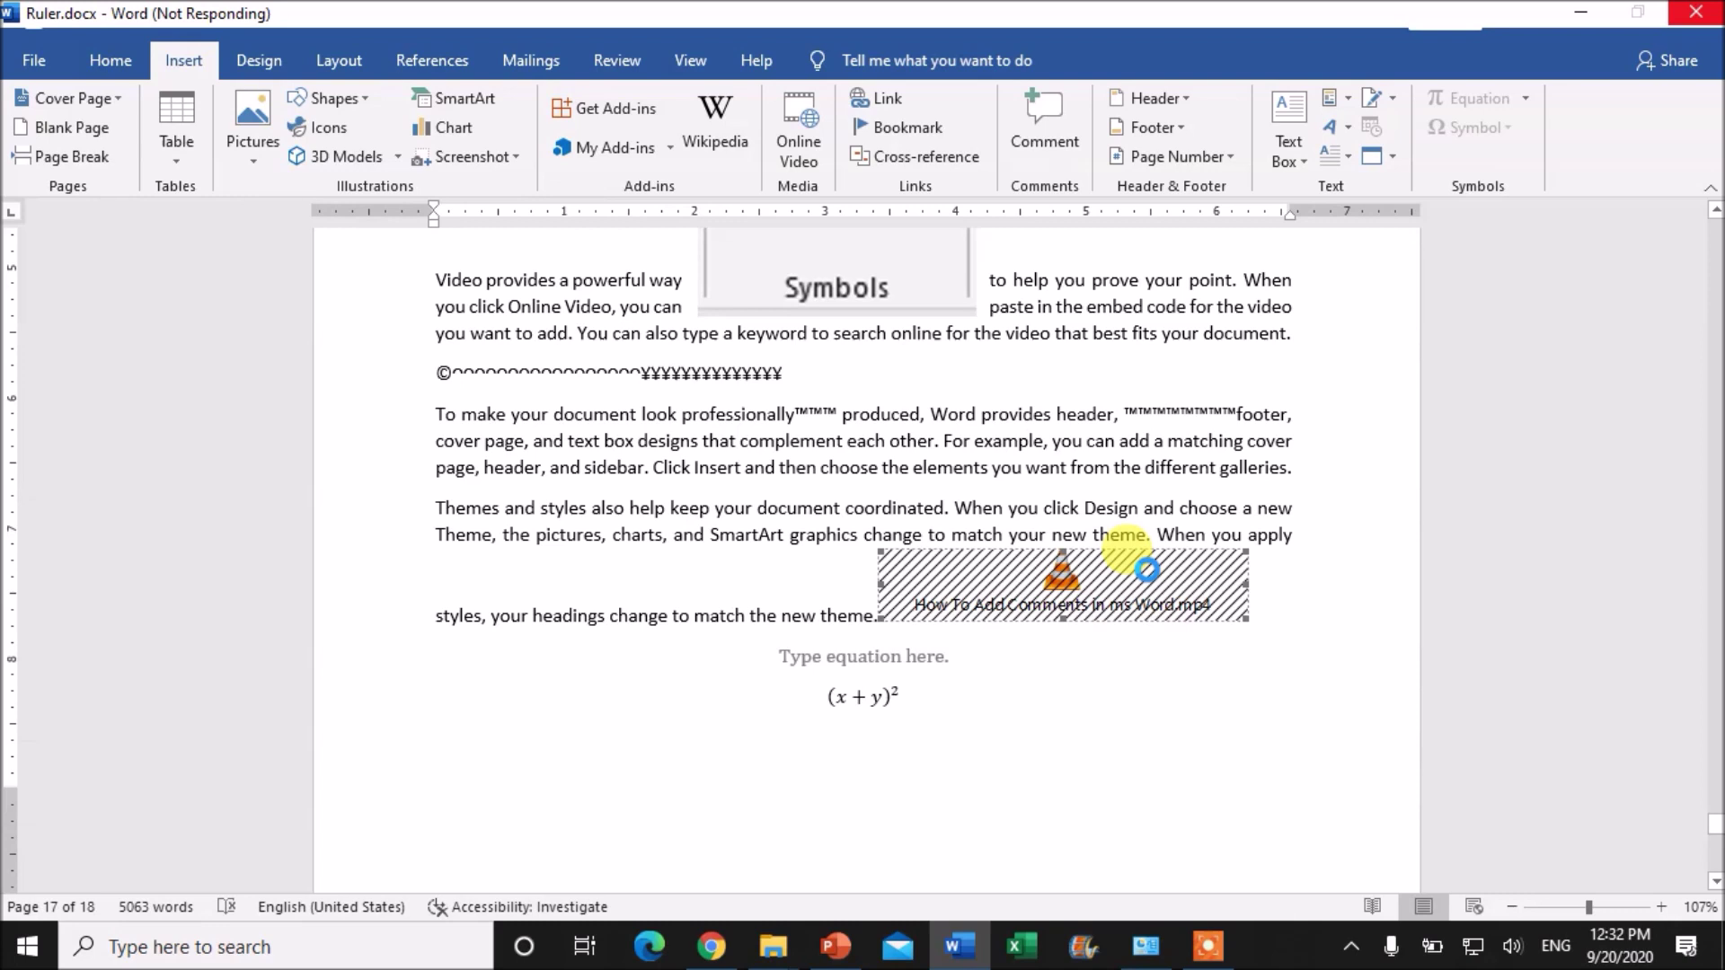
right_click(792, 634)
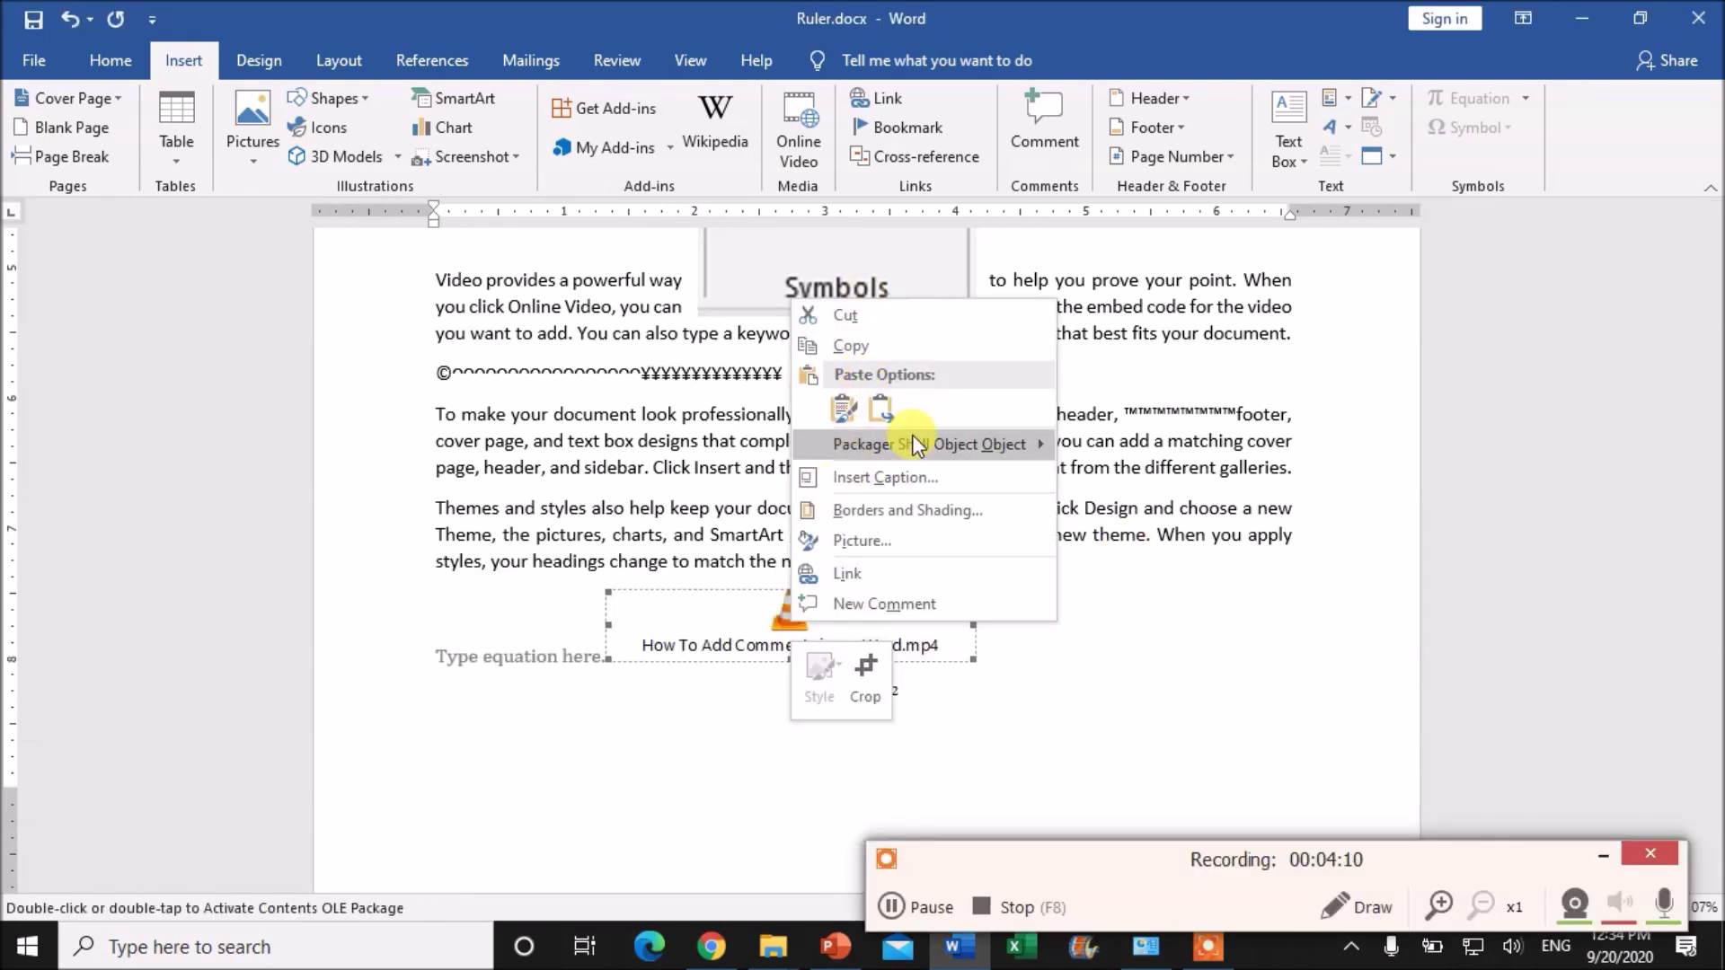
mouse_move(957, 404)
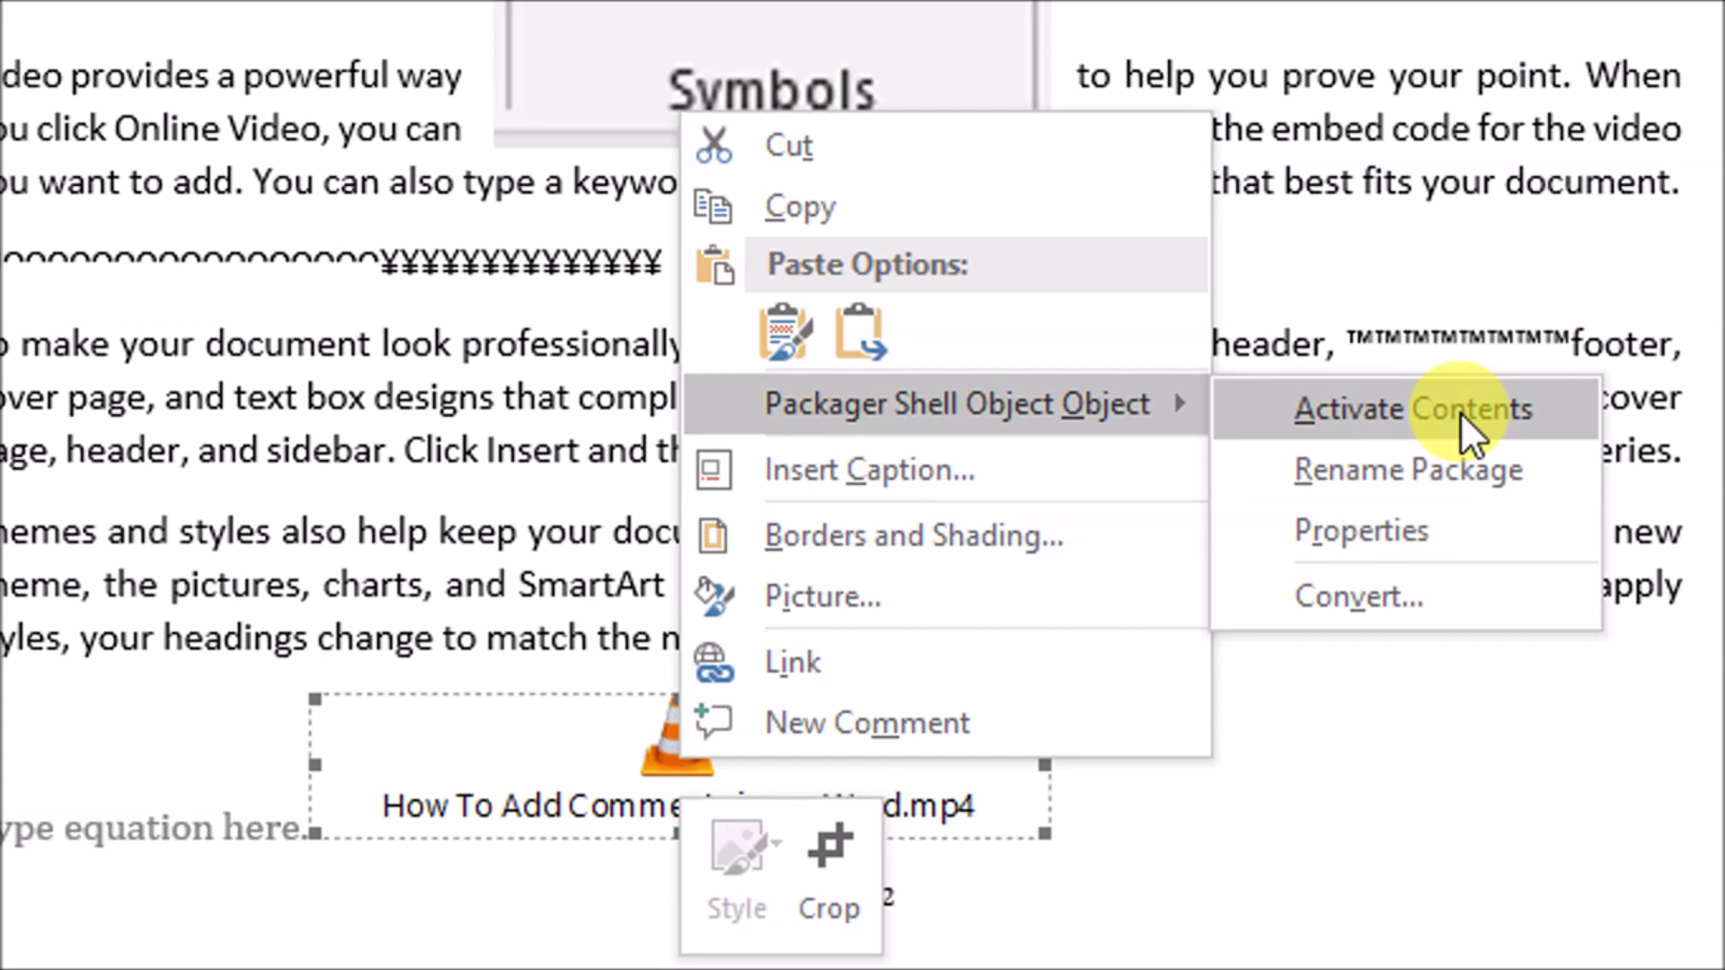
left_click(1459, 412)
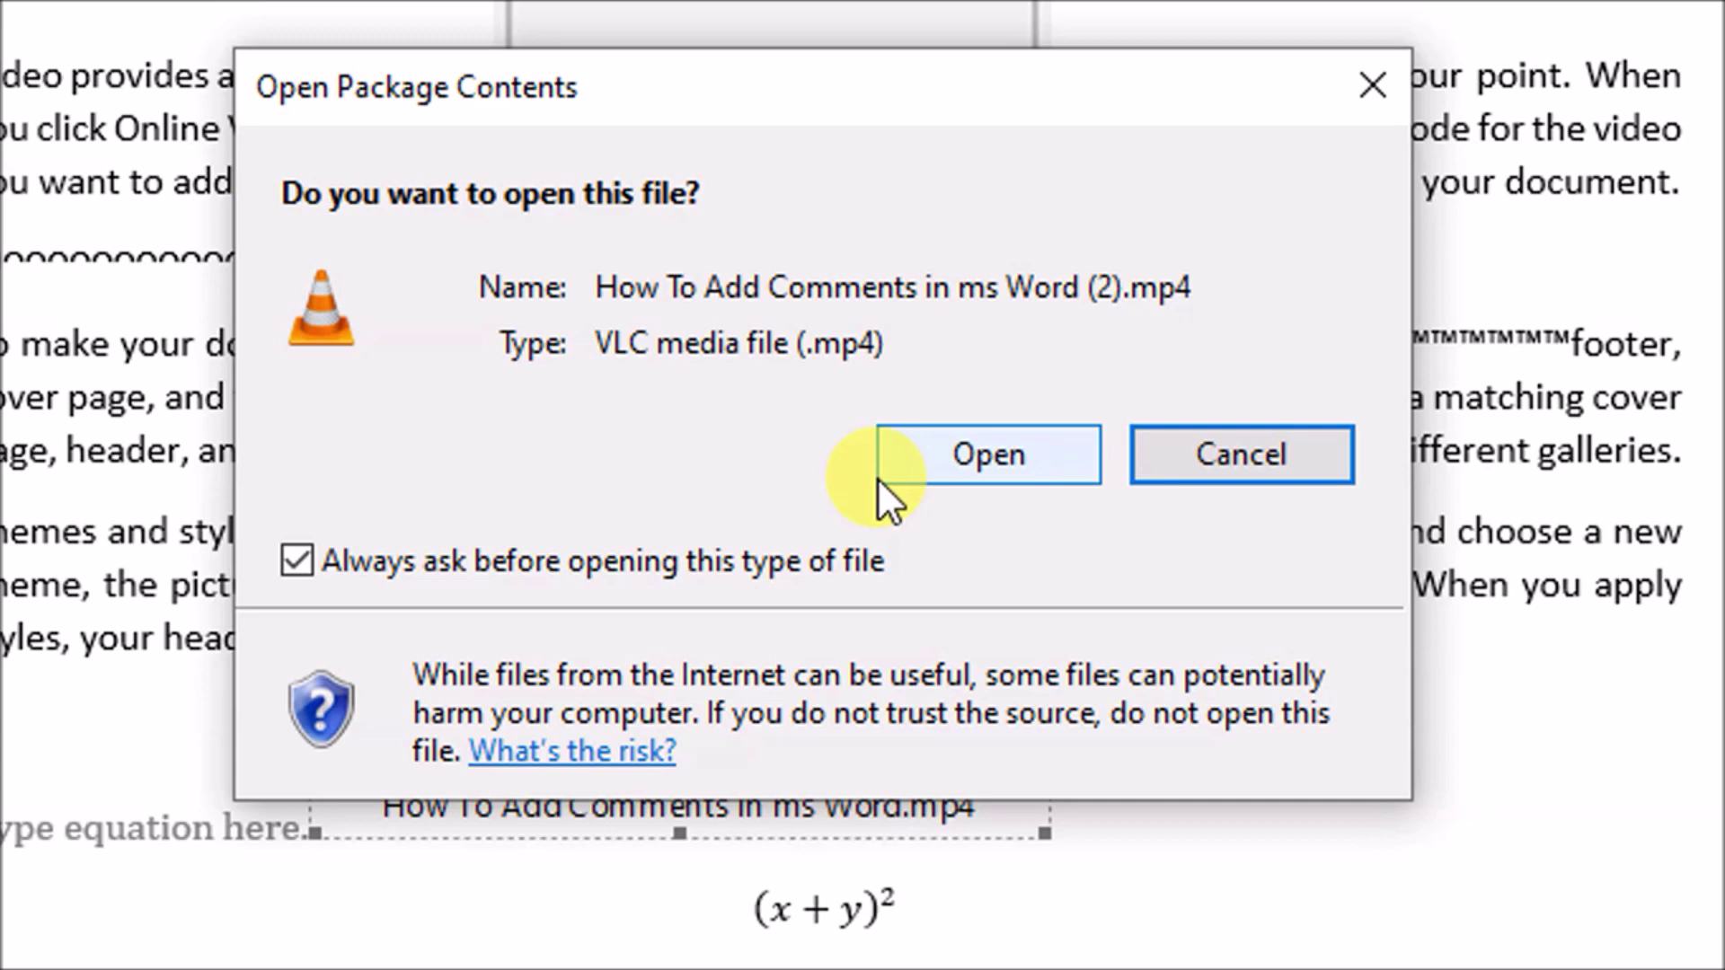
left_click(957, 465)
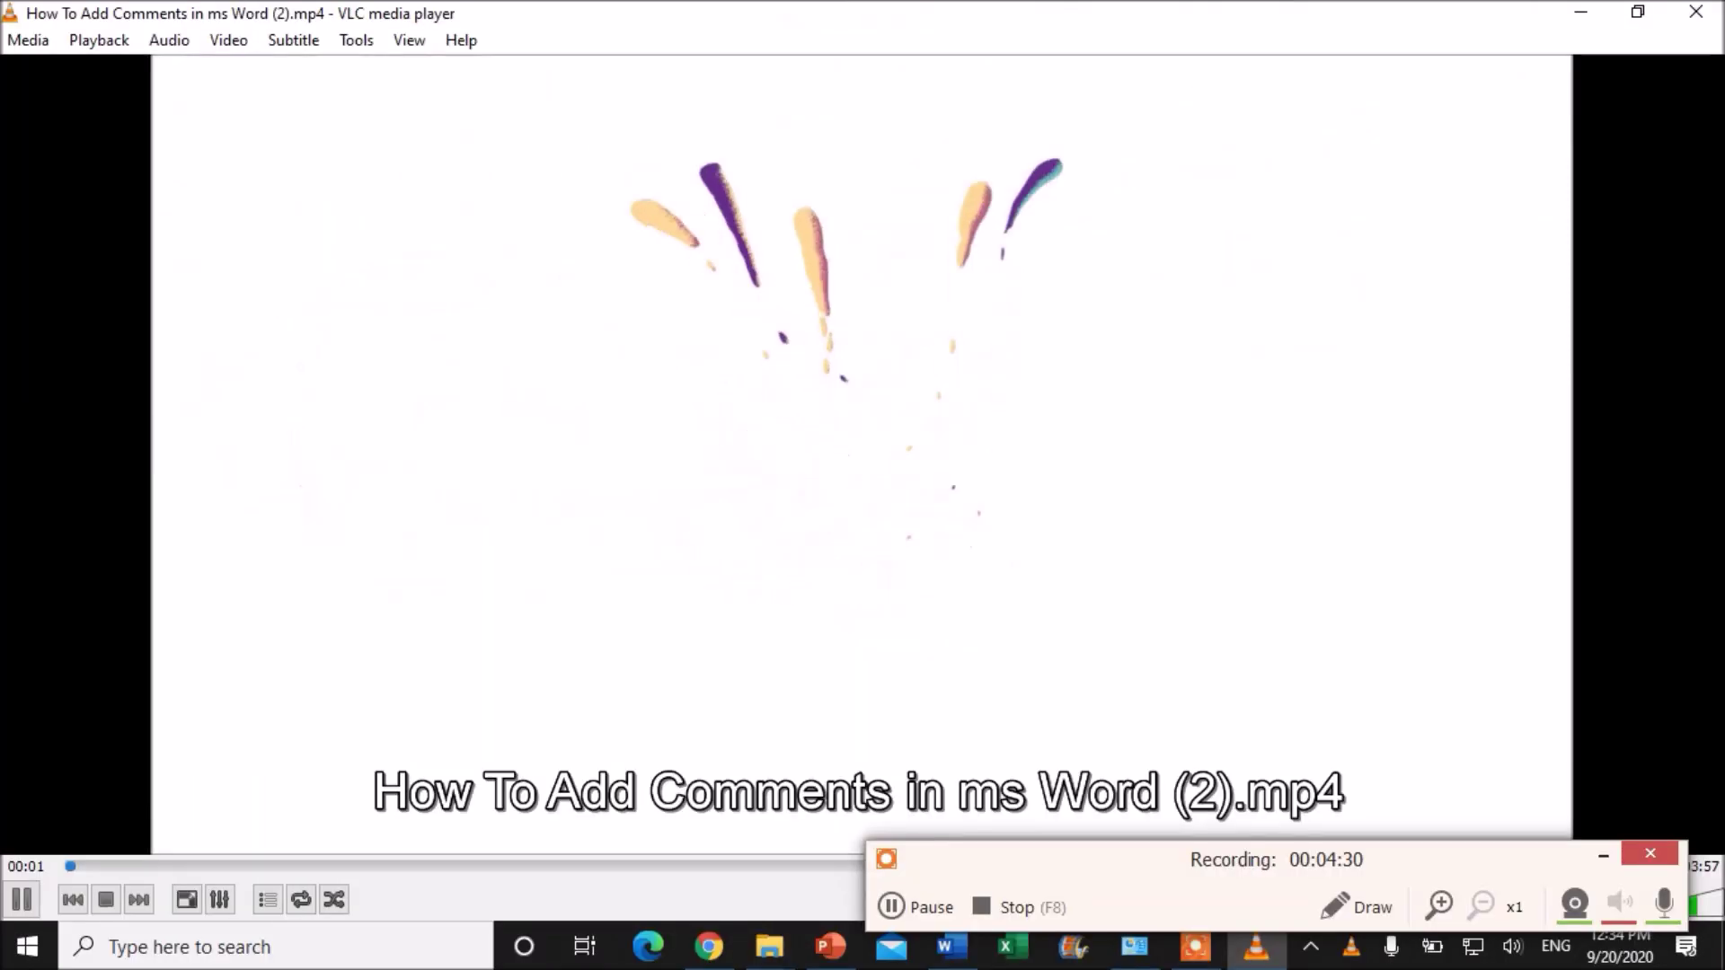
key("alt+F4")
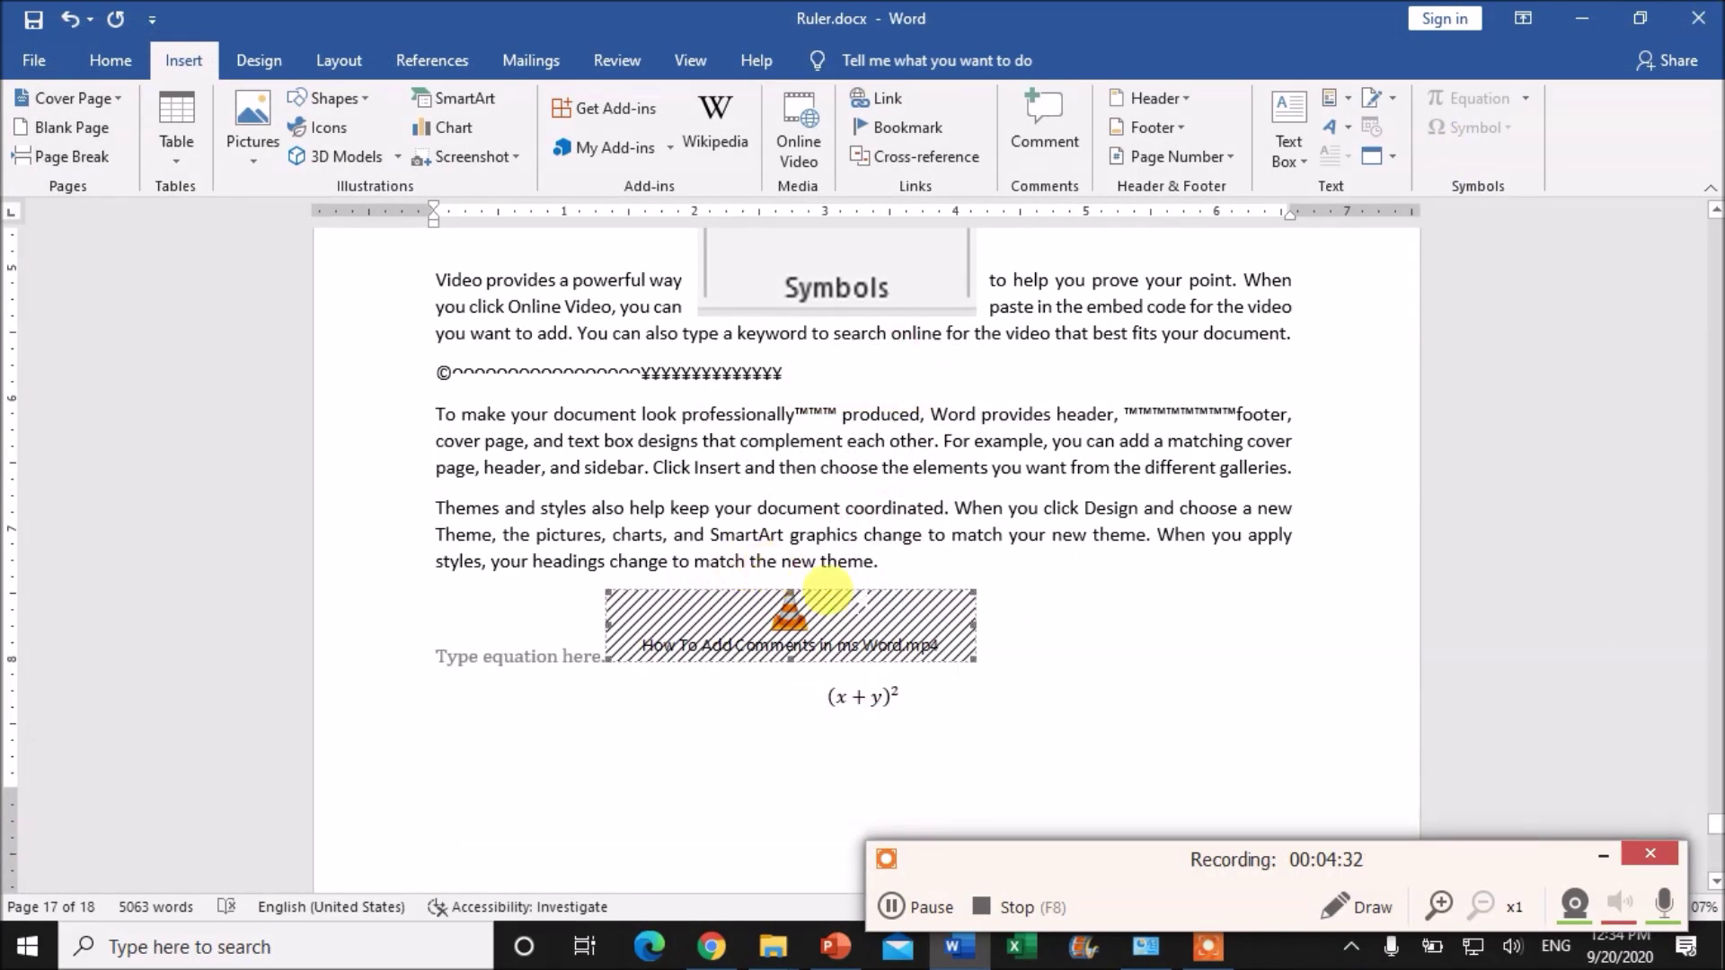